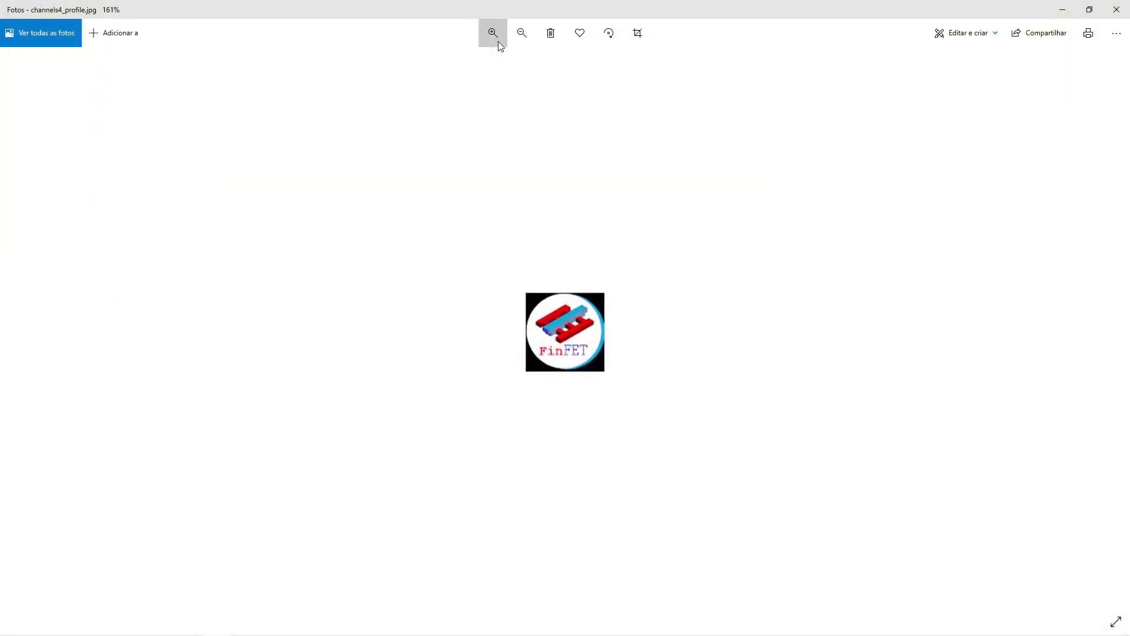
Zoom in twice on the FinFET logo in Windows Photos to magnify it.
click(498, 42)
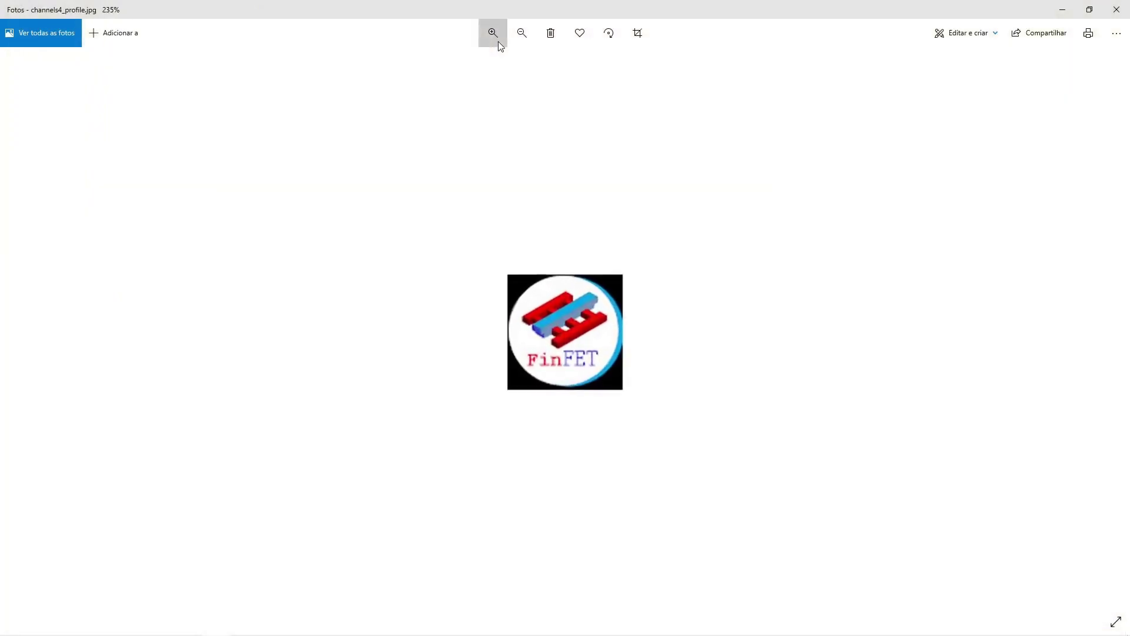
click(499, 42)
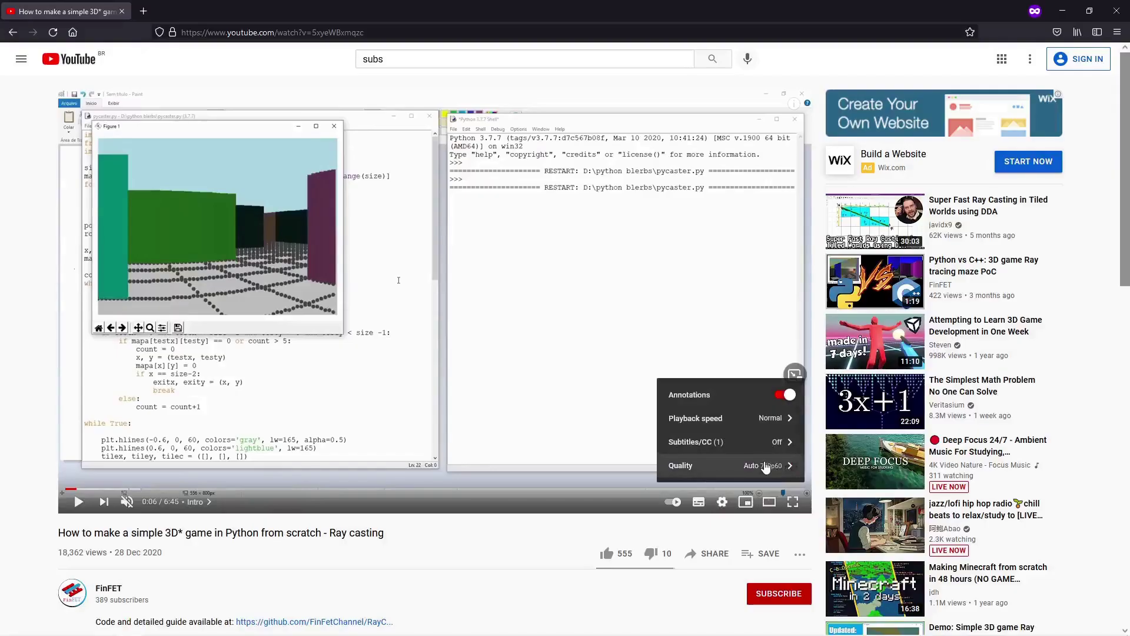
Play the ray-casting game video full screen at 360p quality.
click(767, 469)
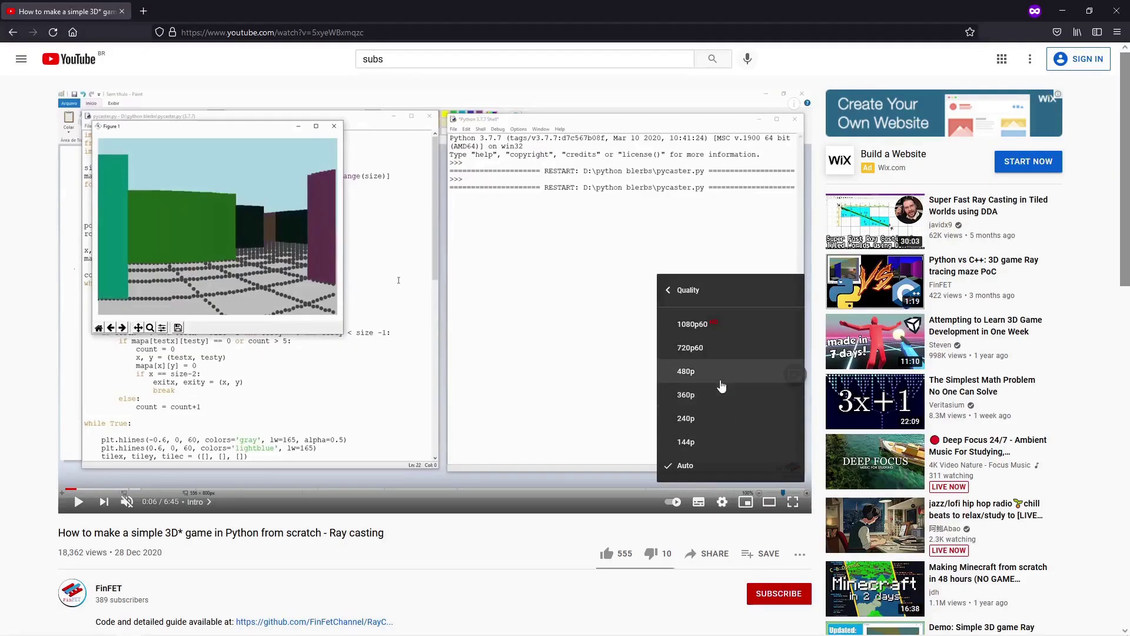
click(718, 396)
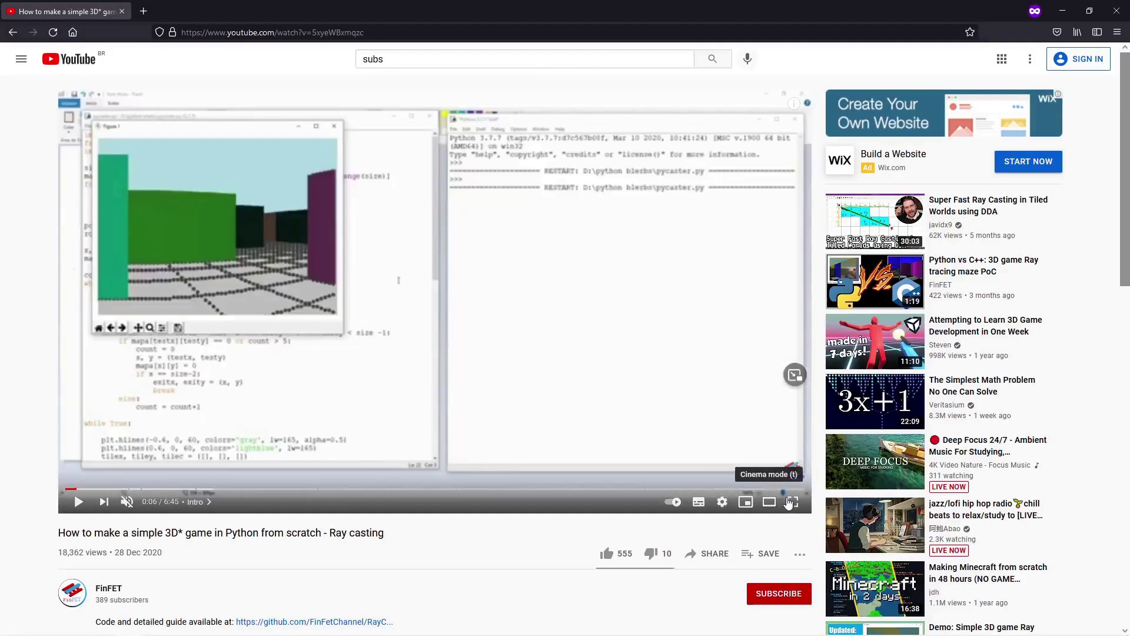
click(793, 501)
click(669, 397)
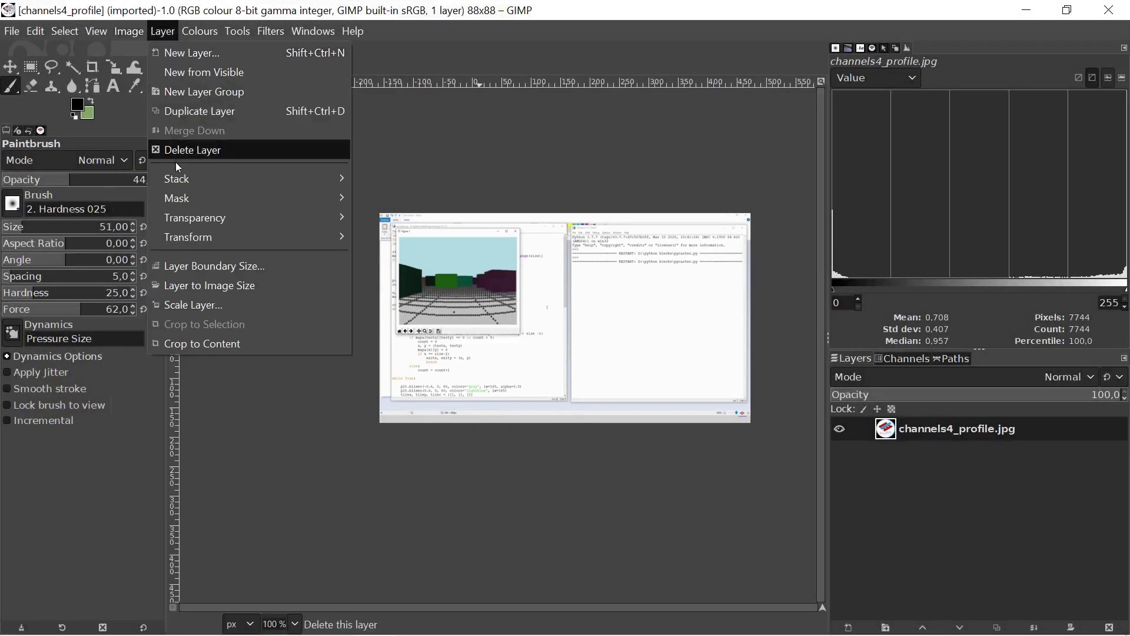
Scale the FinFET logo to 880×880 with interpolation set to None.
click(152, 247)
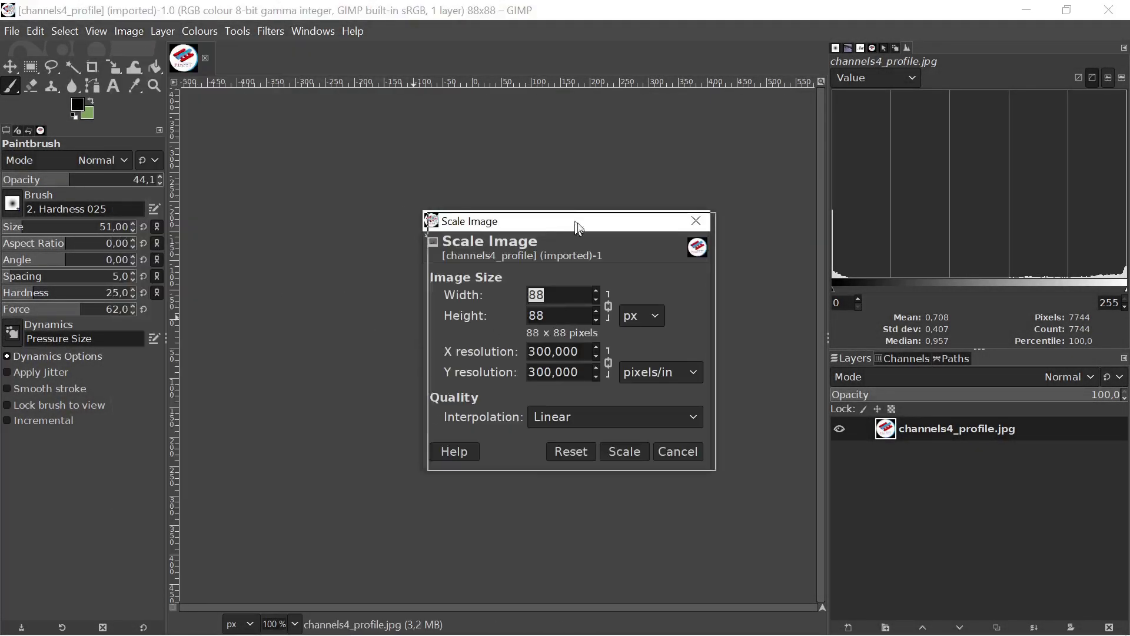
drag(530, 219, 852, 263)
click(922, 461)
click(884, 482)
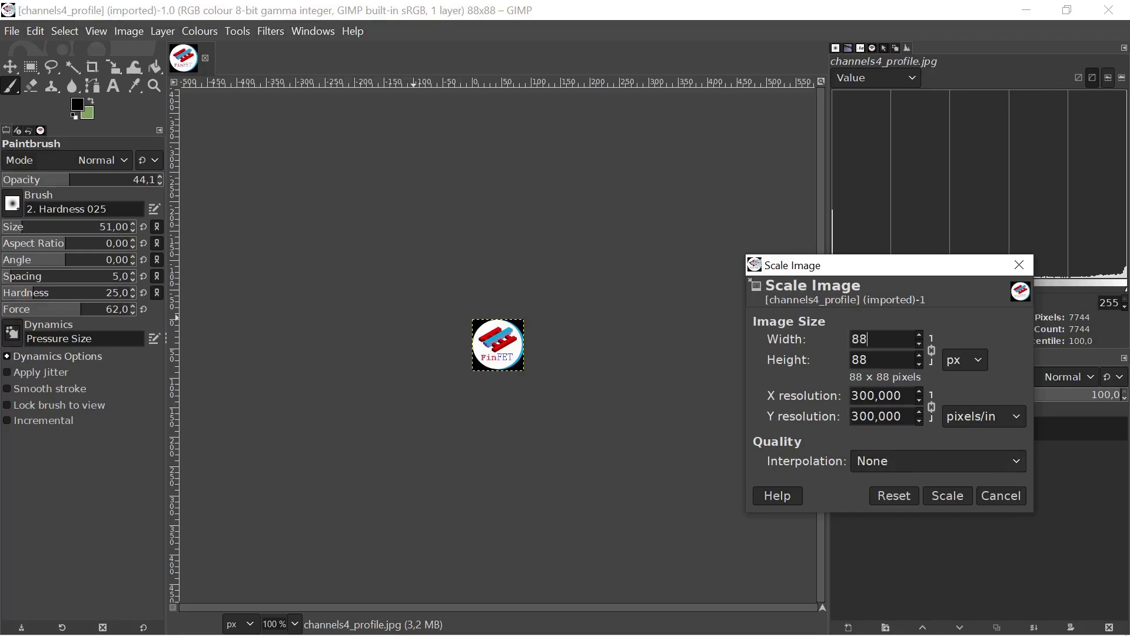
text(0)
key(Tab)
click(943, 497)
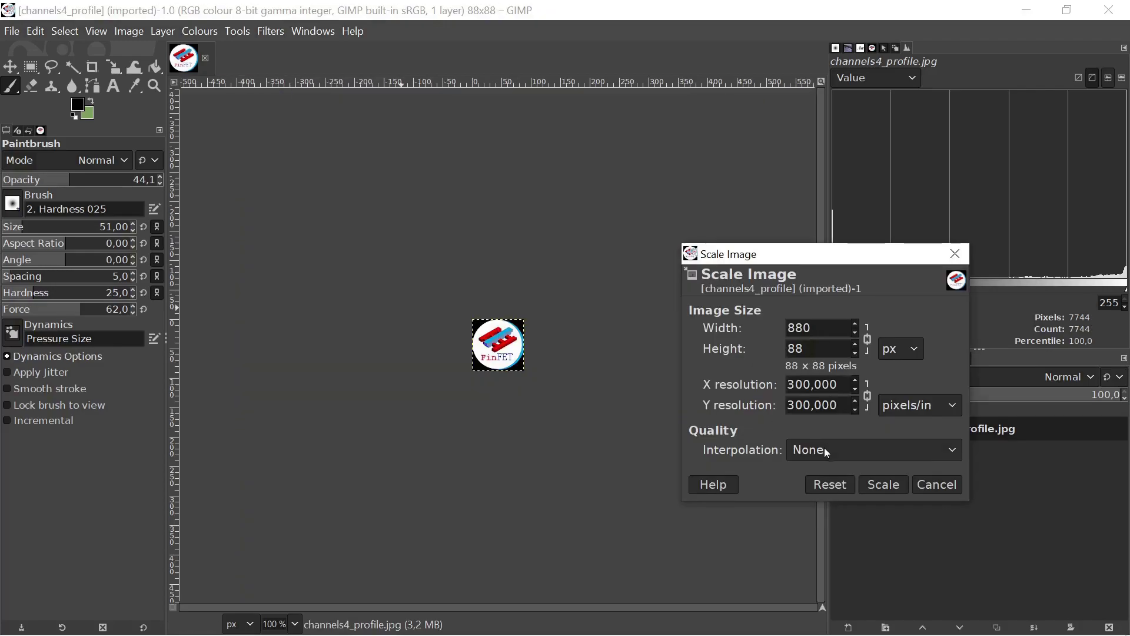
Rescale the logo with Linear interpolation, then undo that enlargement.
click(824, 448)
click(812, 490)
click(884, 482)
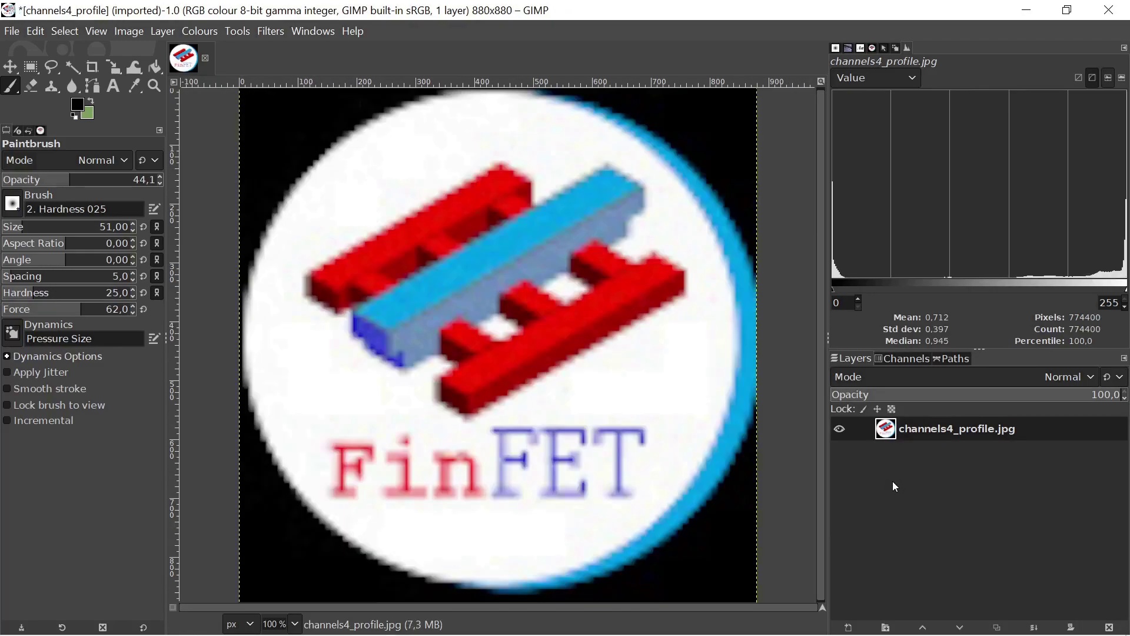
key(ctrl+z)
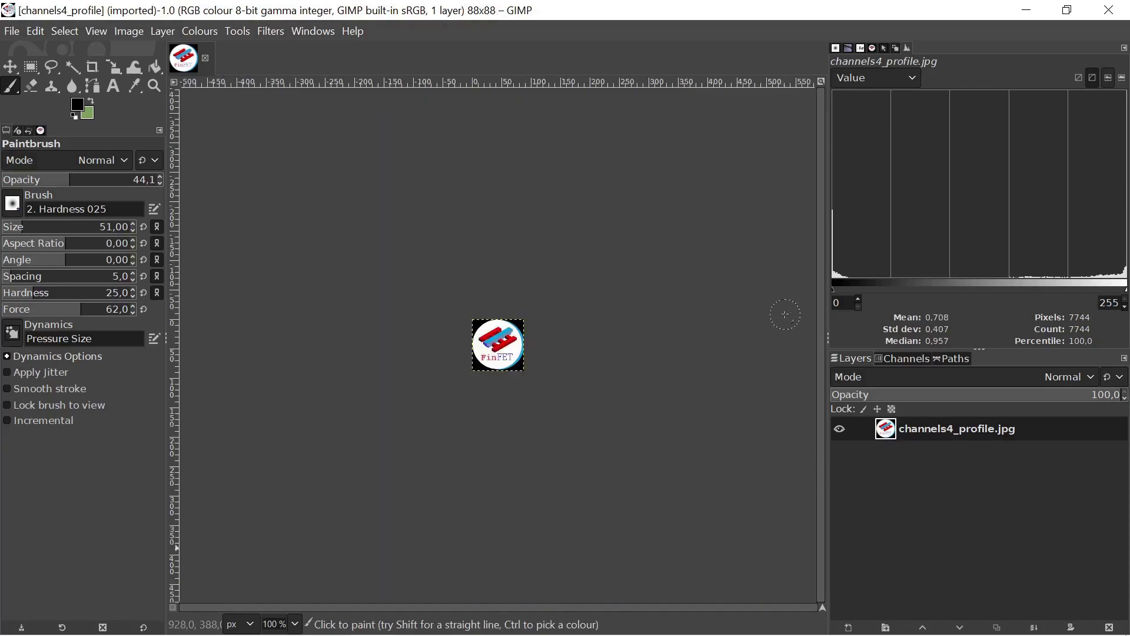
Scale the logo again to 880×880 using Cubic interpolation.
click(129, 31)
click(160, 248)
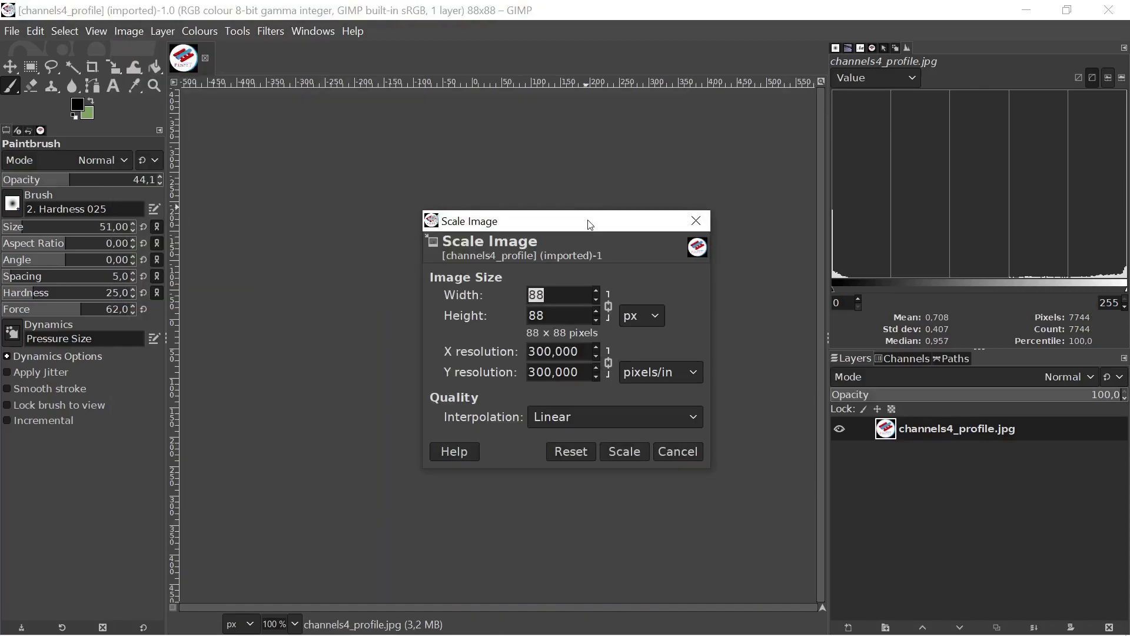
text(0)
click(787, 437)
click(768, 495)
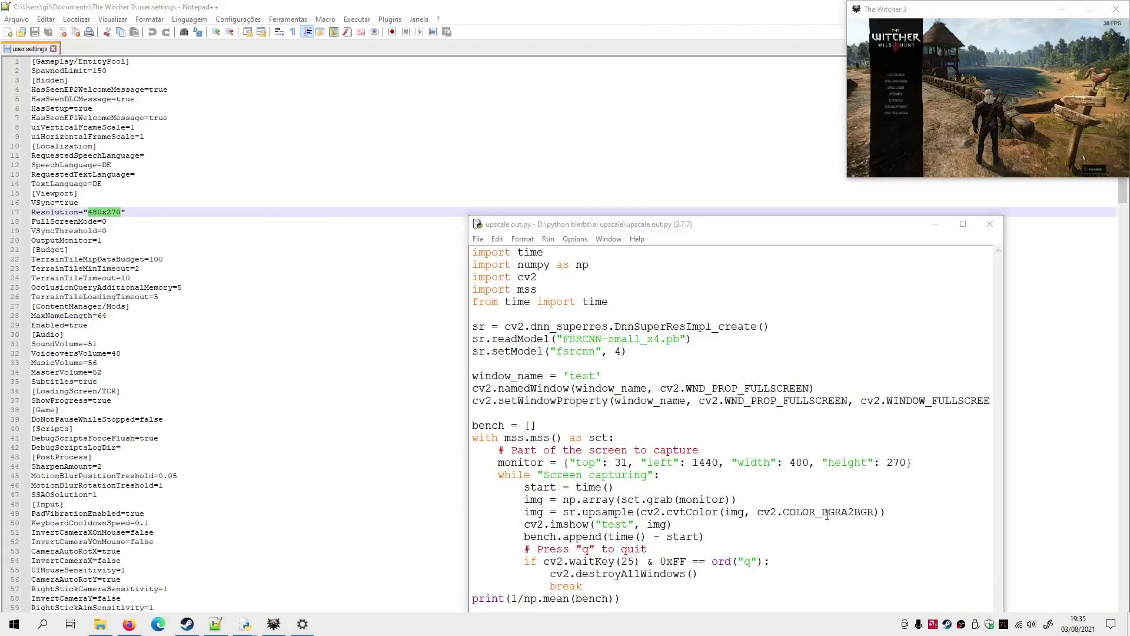
Run upscale out.py with F5 and switch to The Witcher 3 window so its upscaled image shows.
click(825, 512)
key(F5)
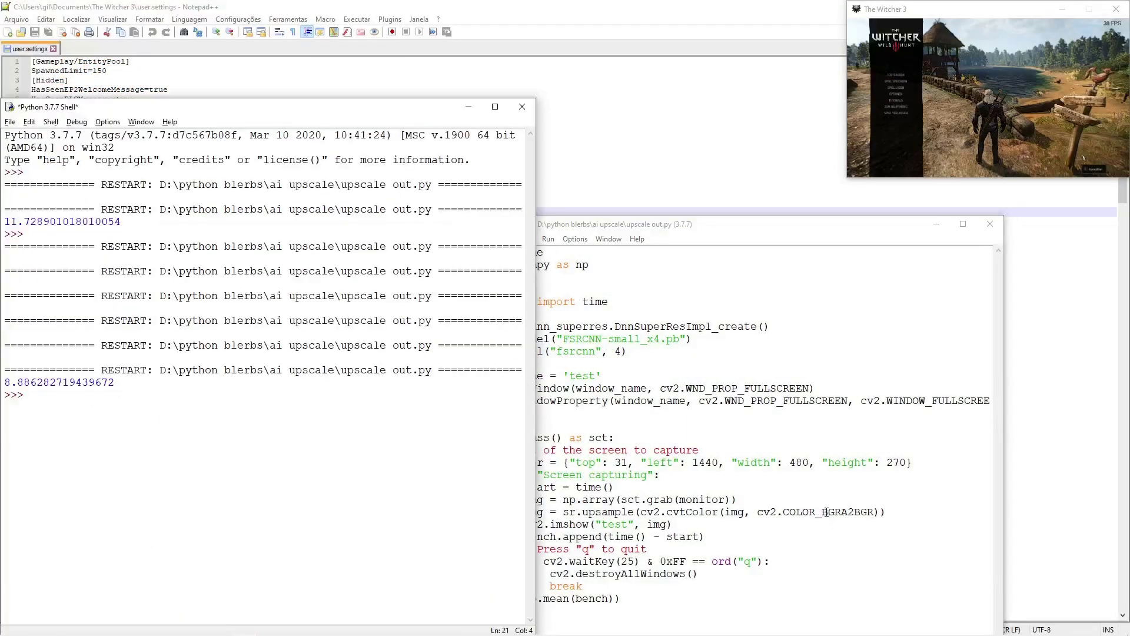
key(q)
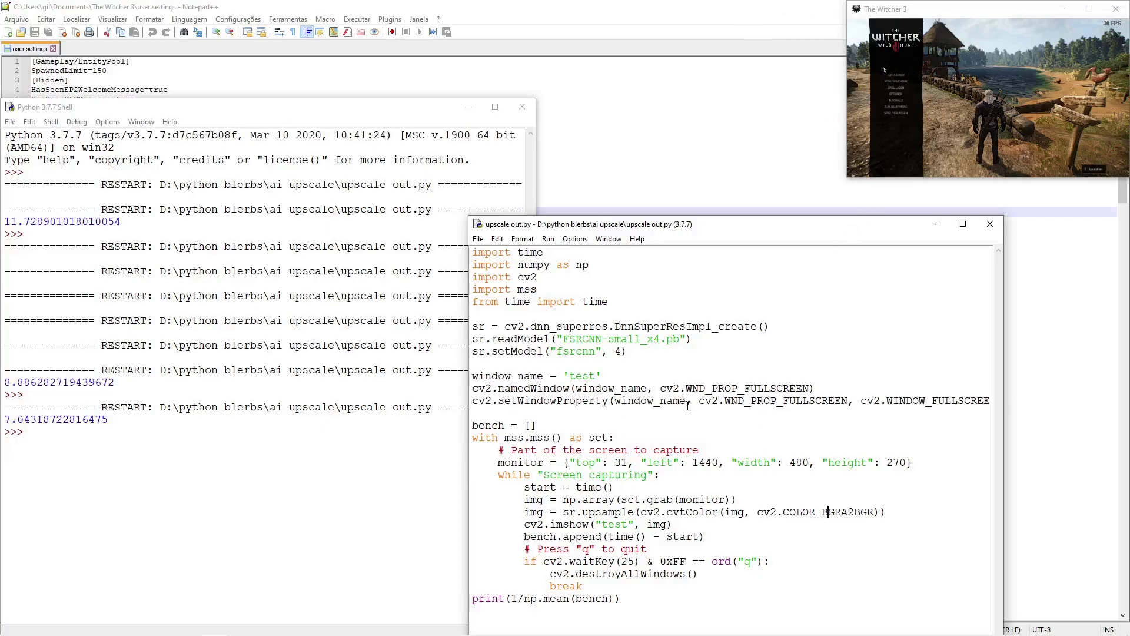
key(F5)
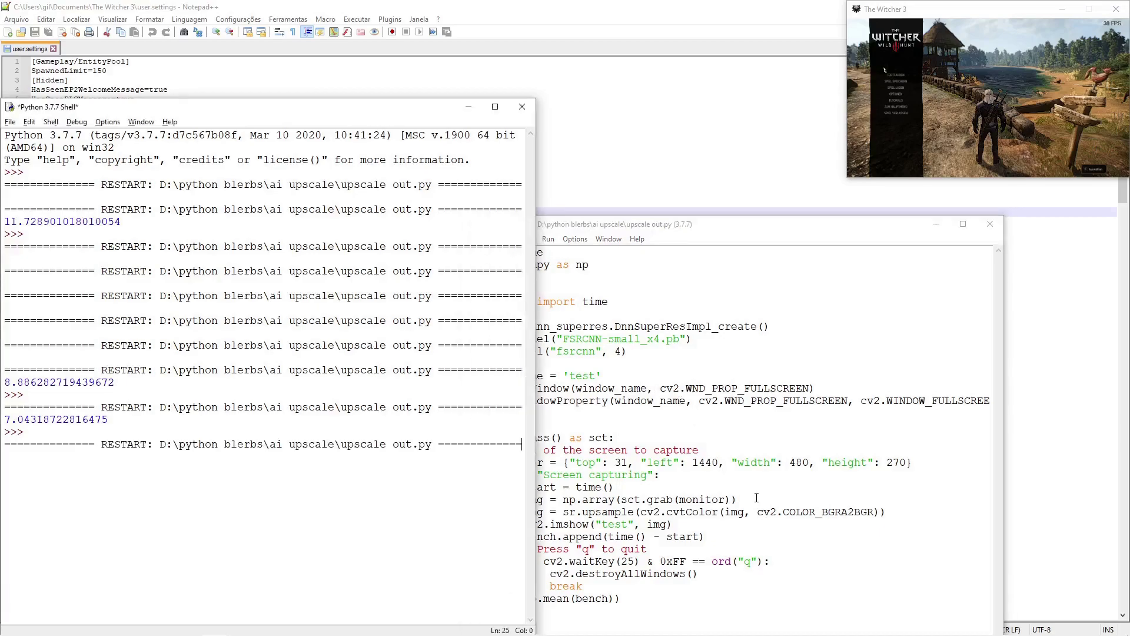
key(alt+Tab)
key(alt+Tab)
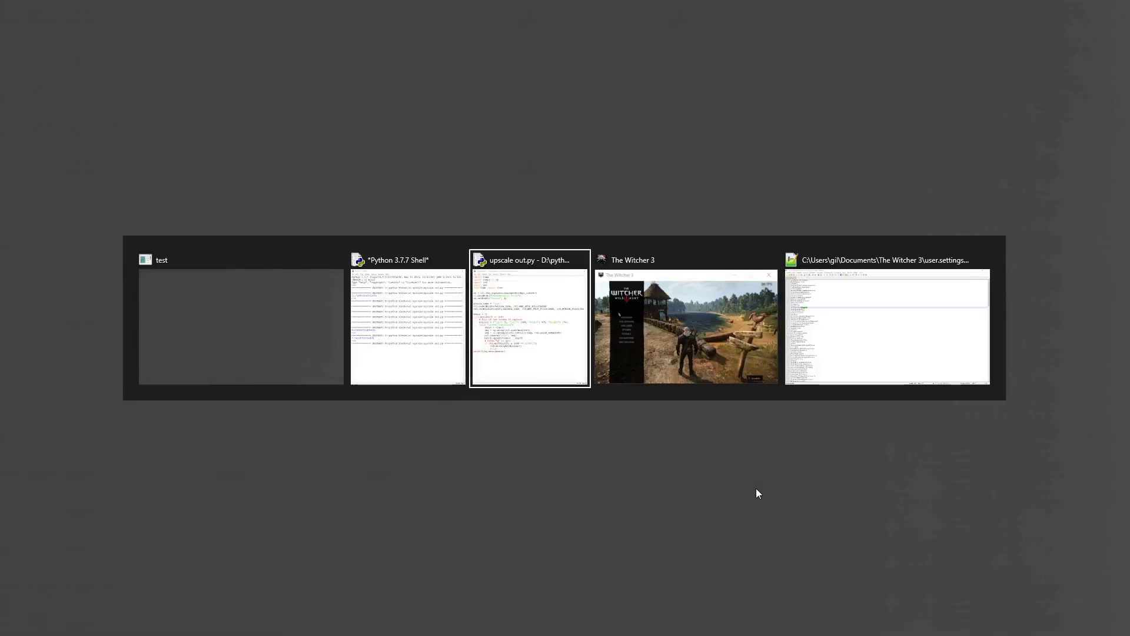
key(alt+Tab)
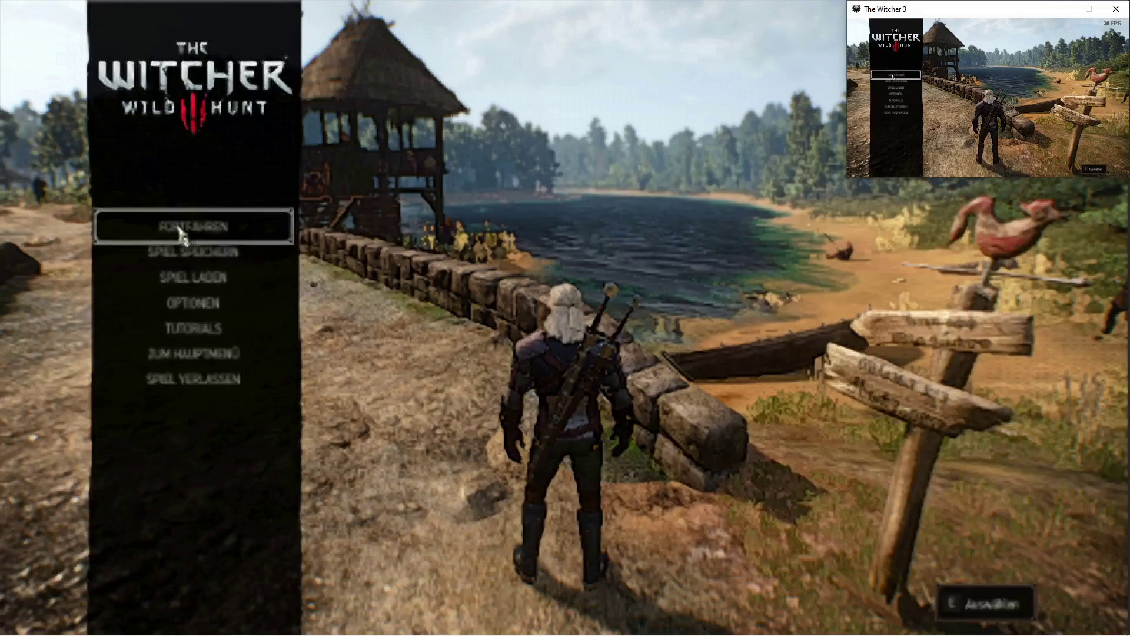
Resume via FORTFAHREN and run Geralt along the stone path by the lake.
click(181, 234)
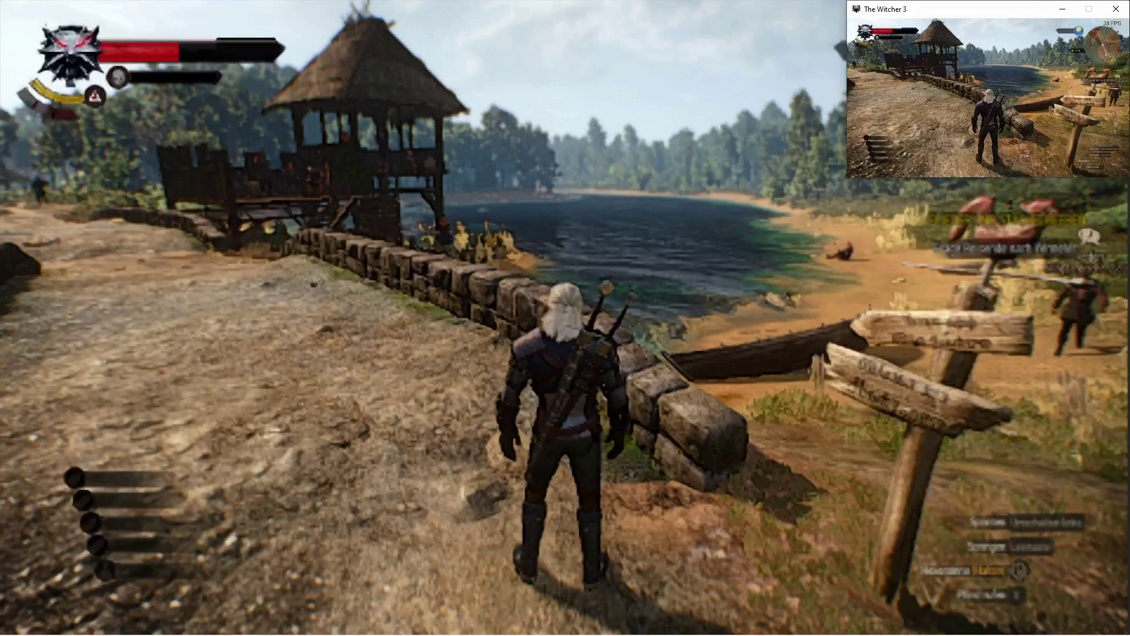
key(w)
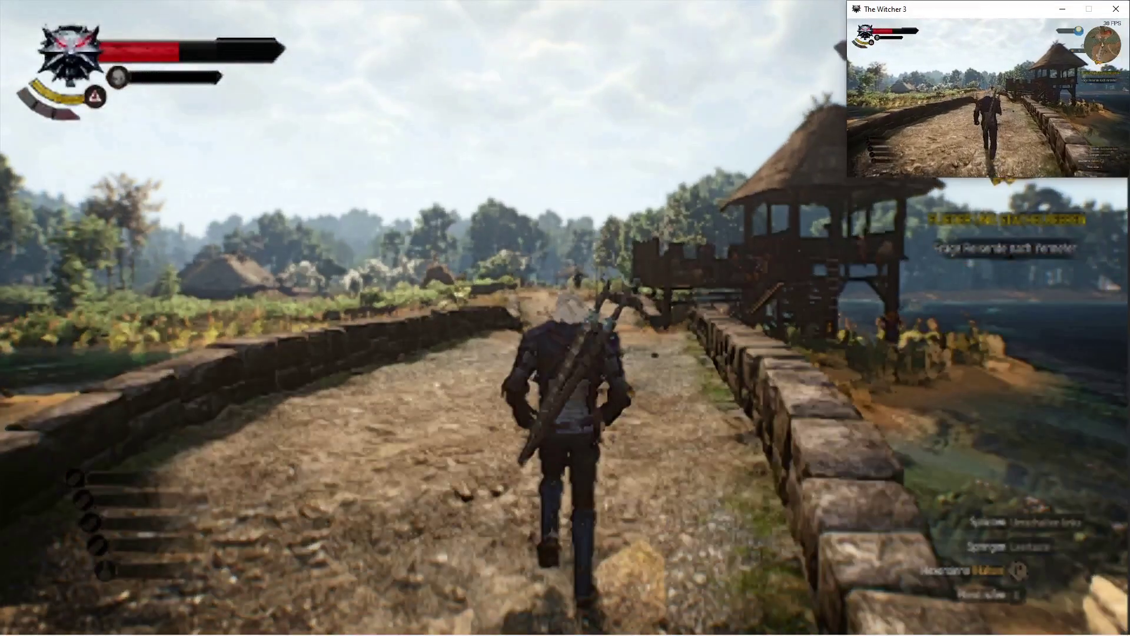
key(a)
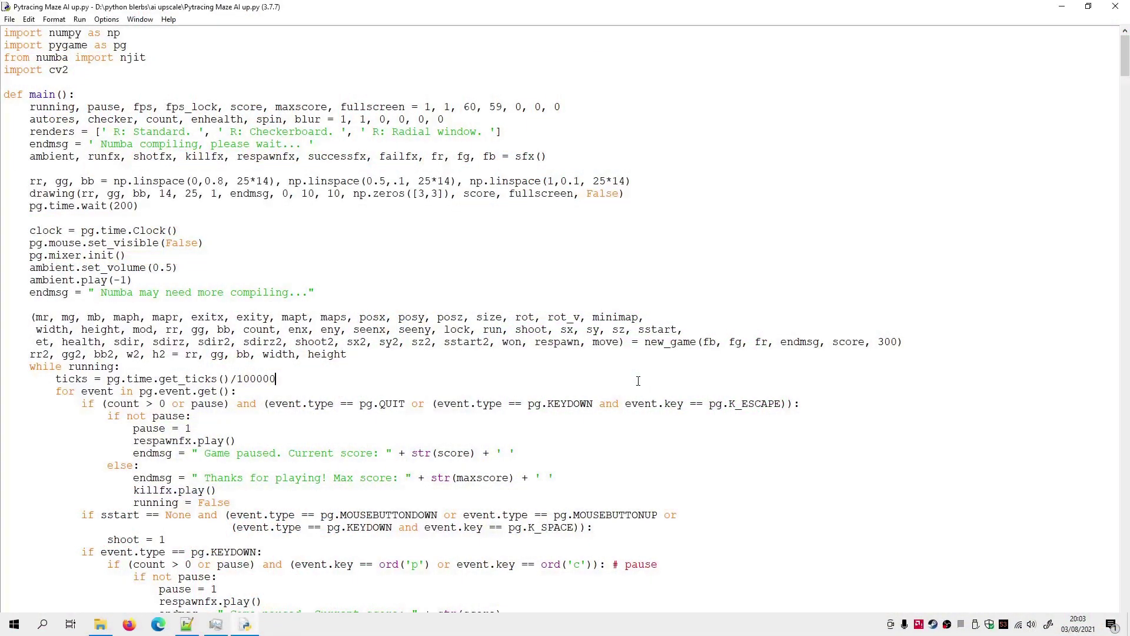
Run the Pytracing Maze script, start the game and walk through the courtyard corridors.
key(F5)
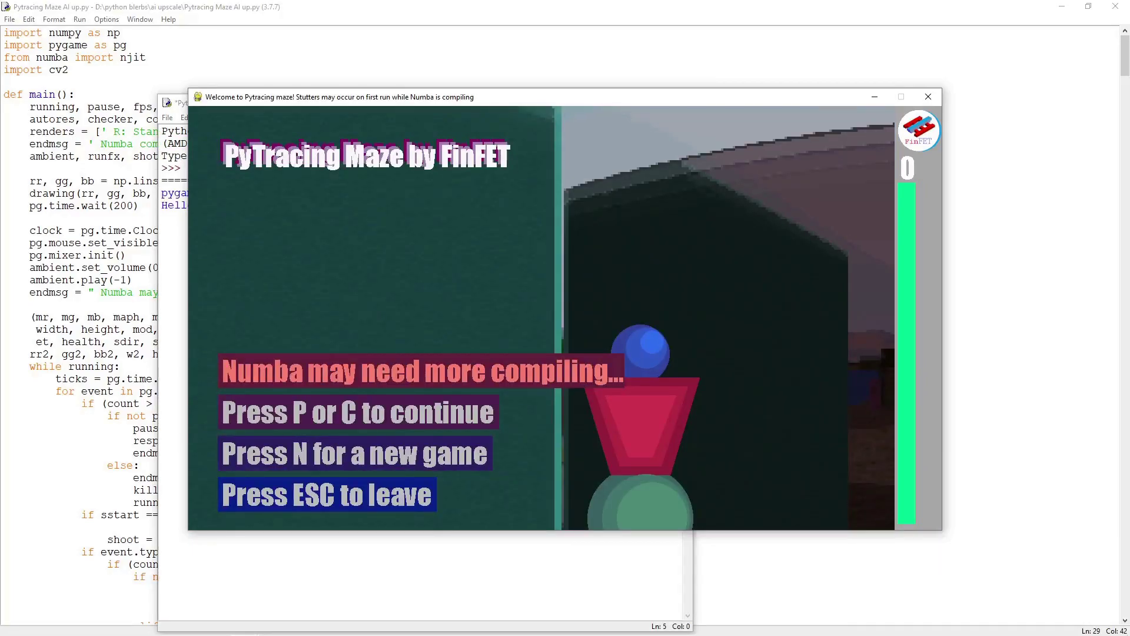
key(p)
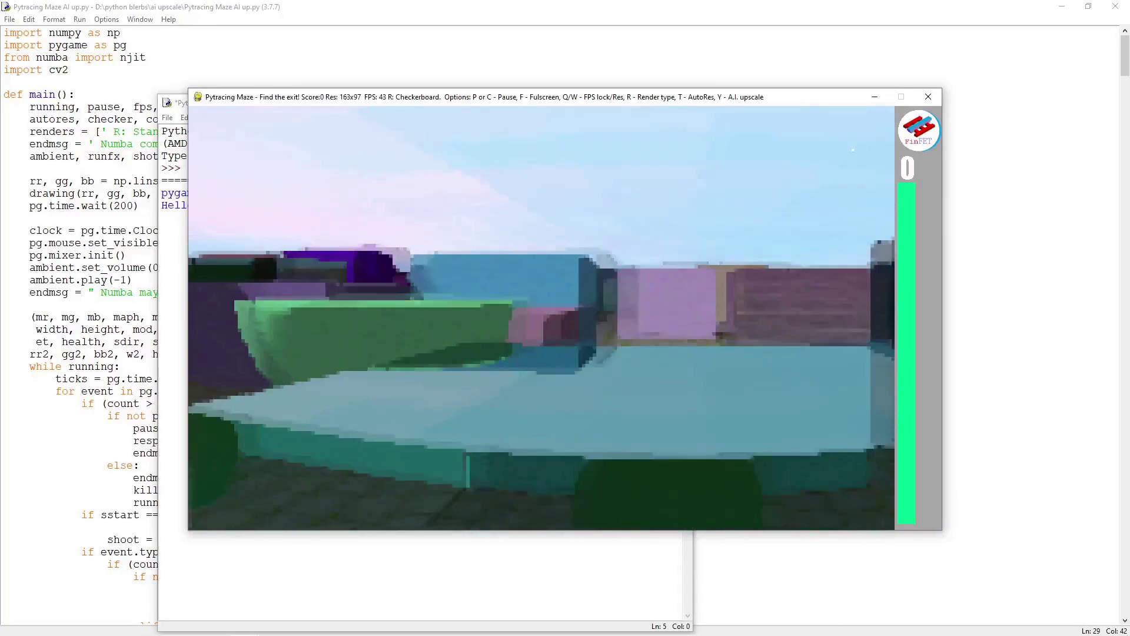
key(w)
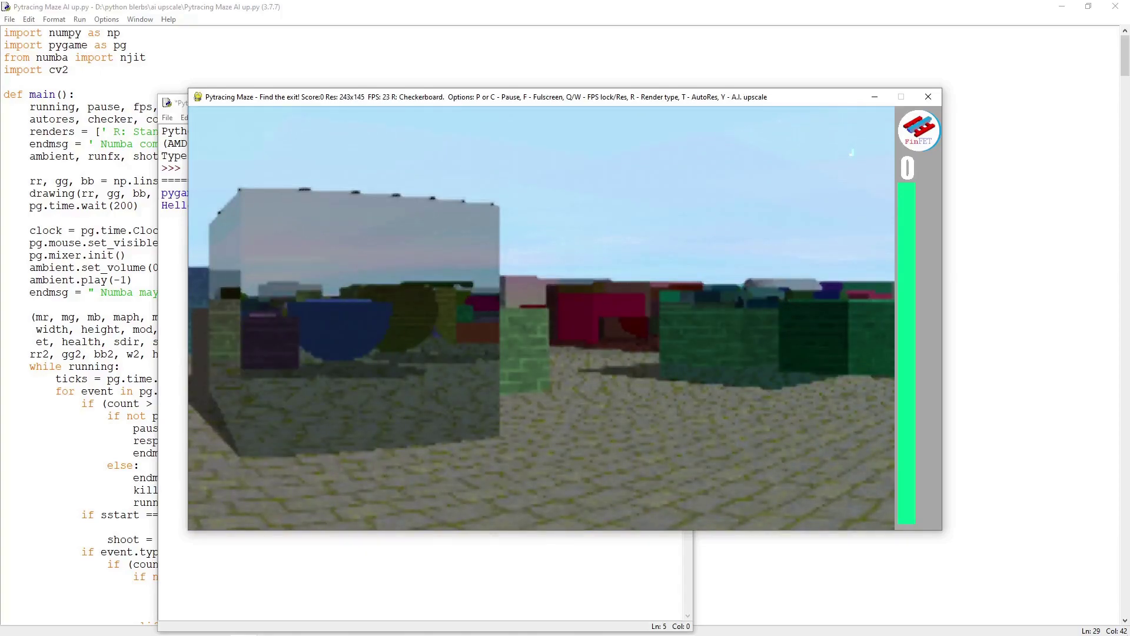
key(w)
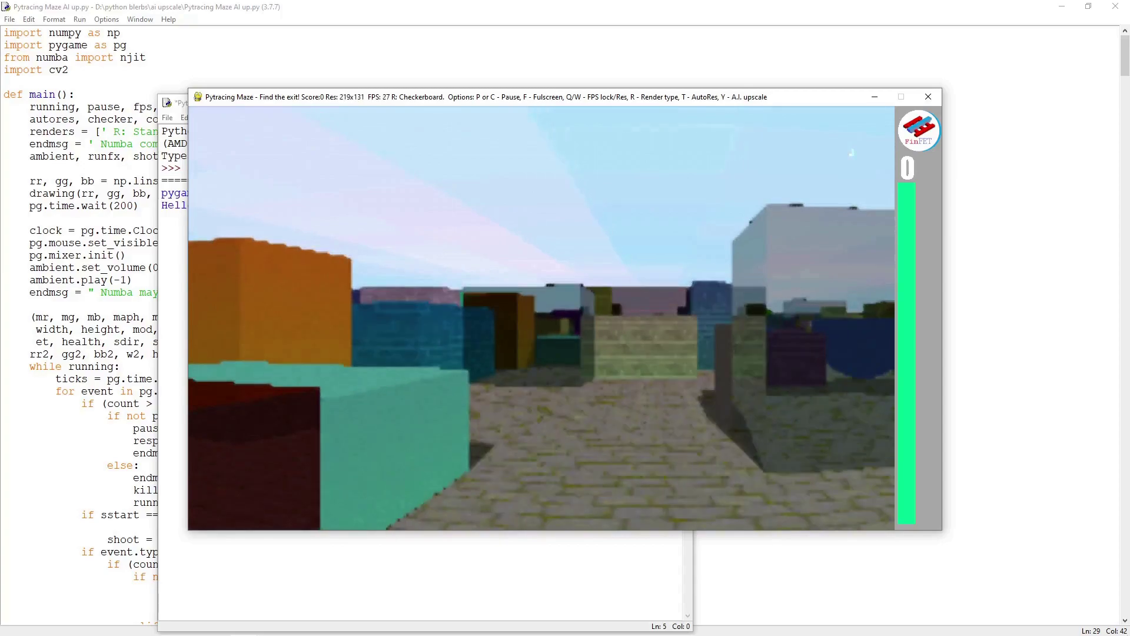
key(w)
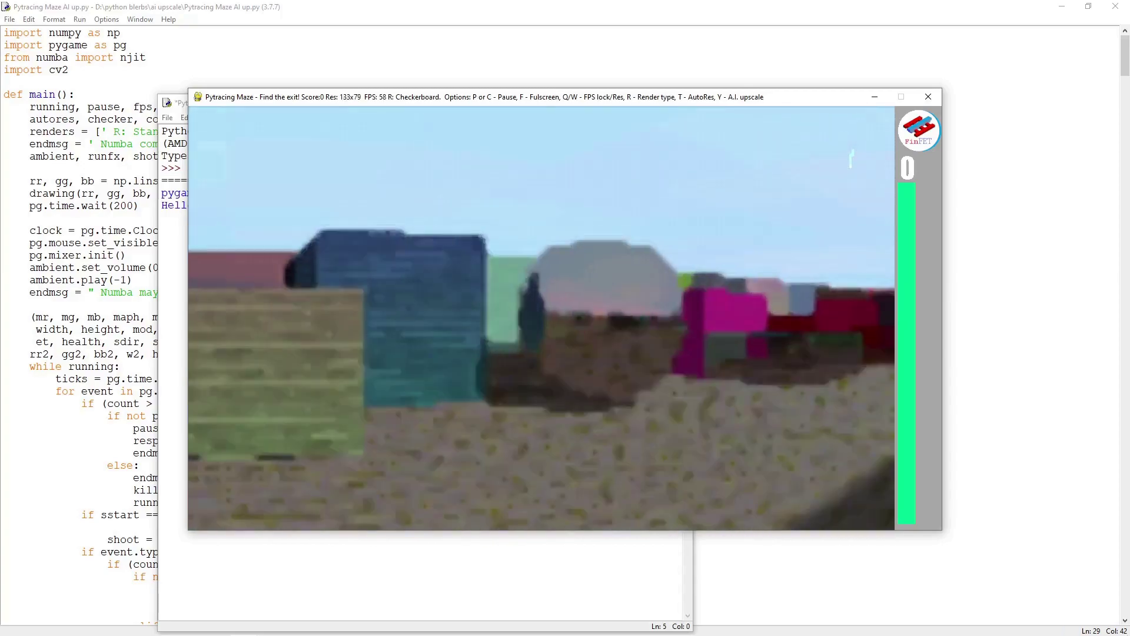
key(w)
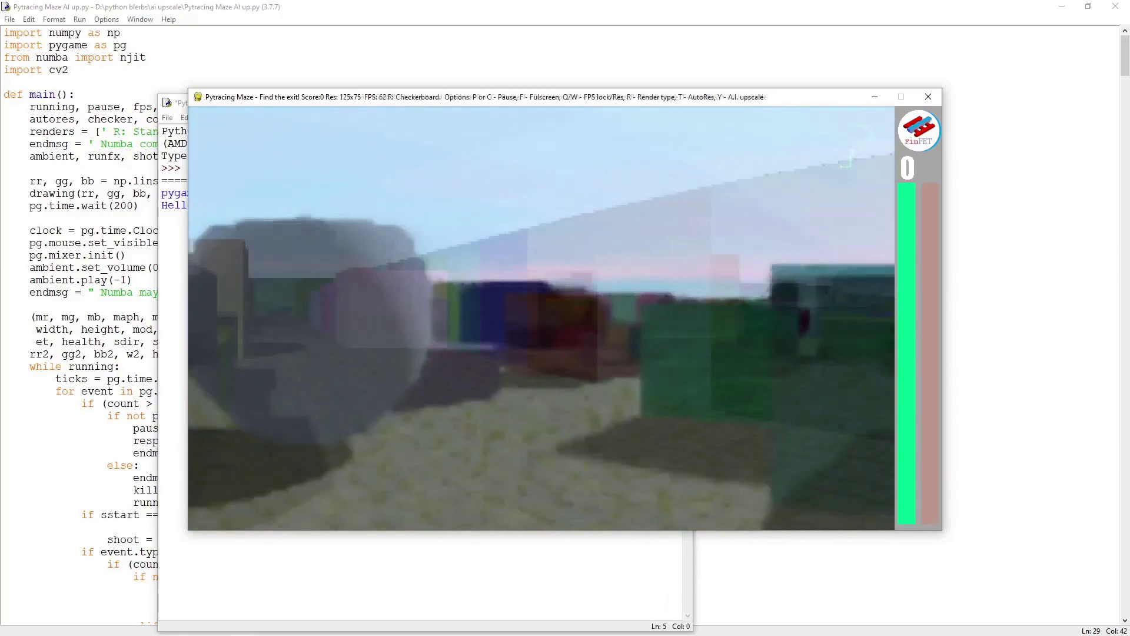
Continue through the maze corridors toward the bowl, back up, then pause the game with P.
key(w)
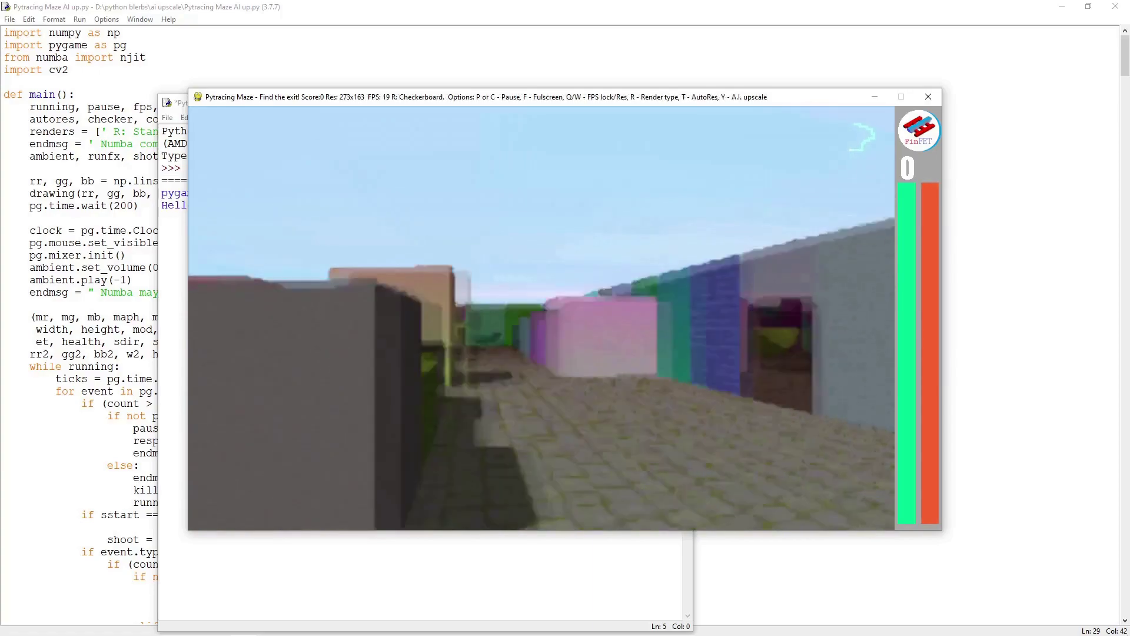
key(w)
key(w)
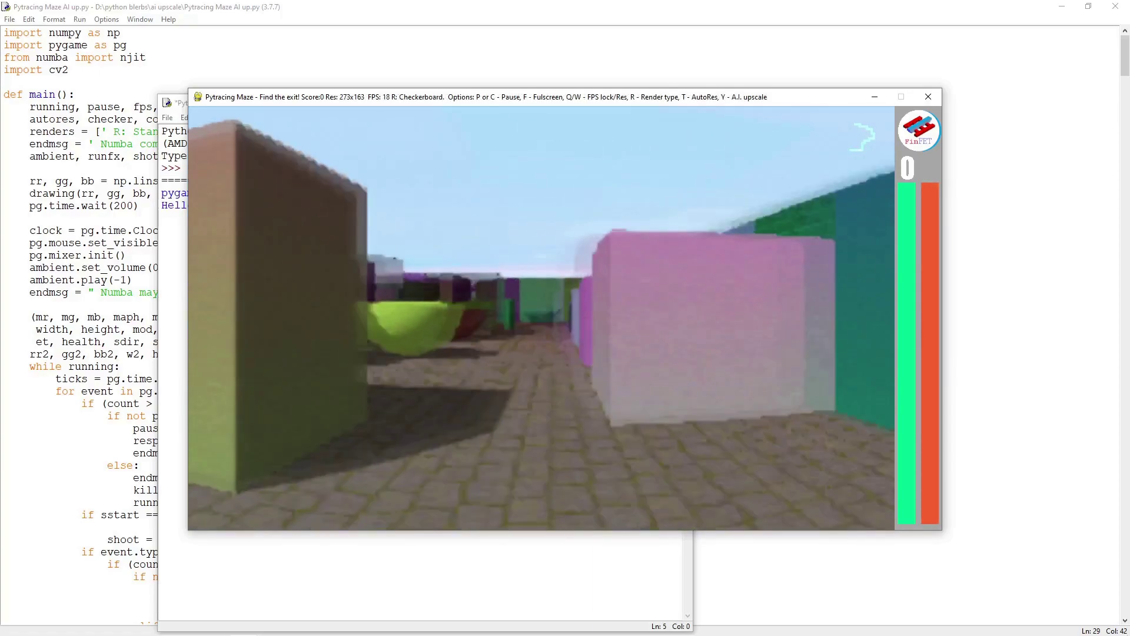
key(w)
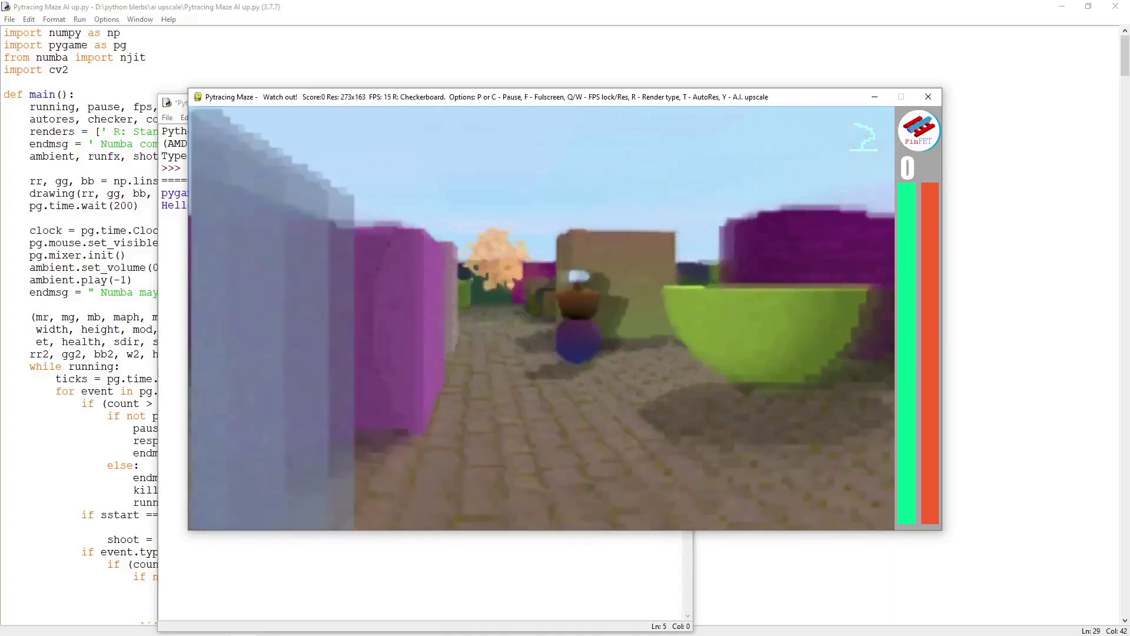
key(Down)
key(p)
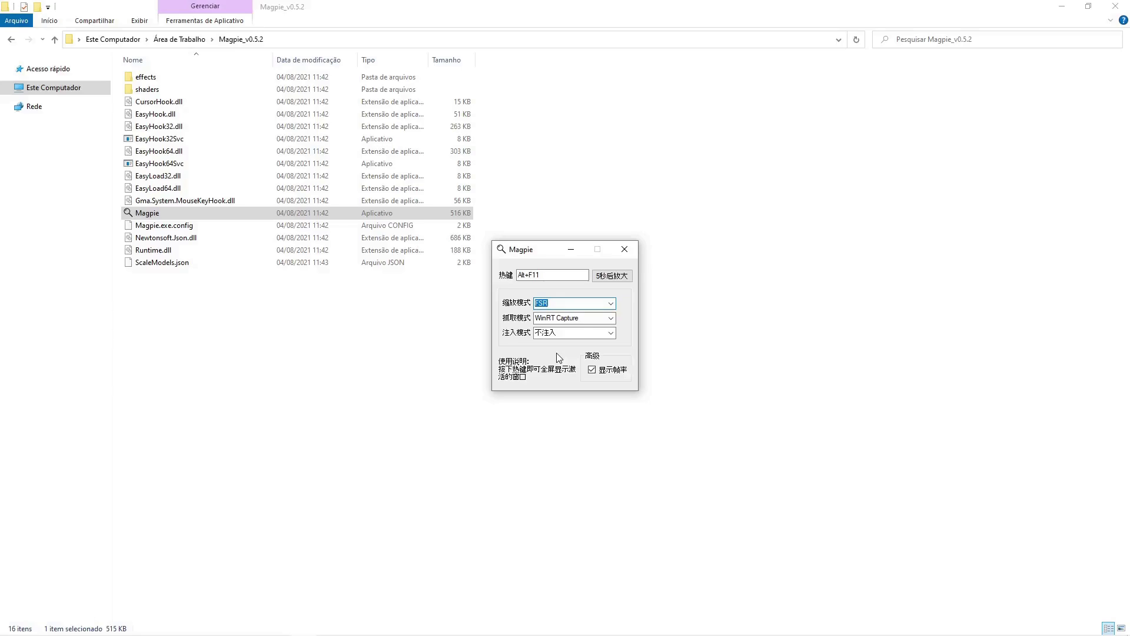
Apply Magpie FSR upscaling to the Witcher 3 window with Alt+F11 and resume gameplay.
key(alt+Tab)
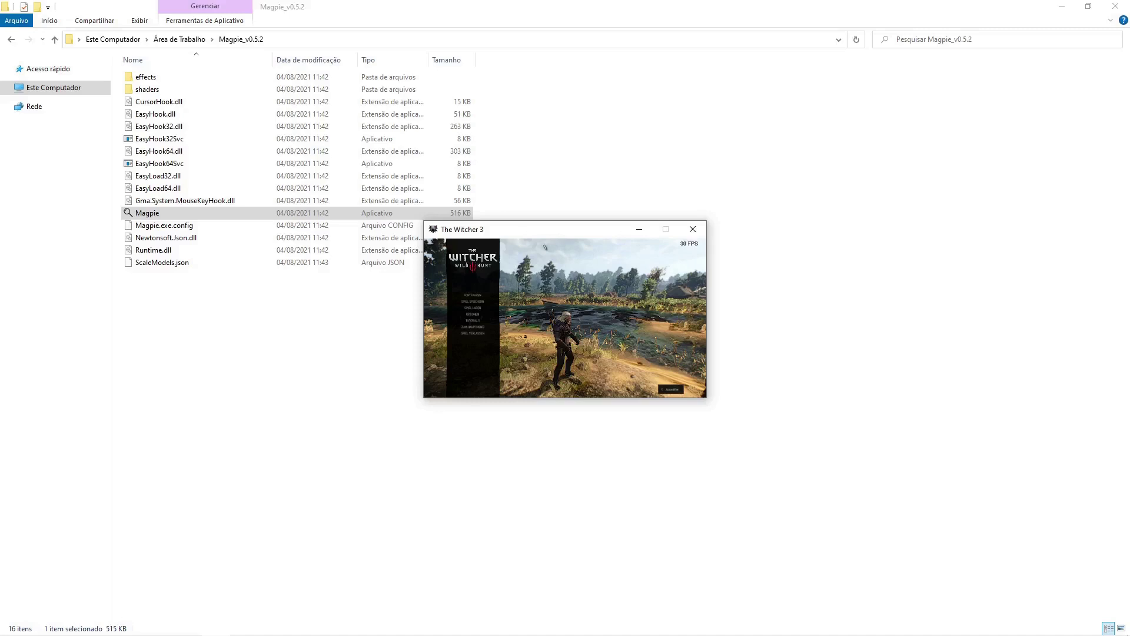
key(alt+F11)
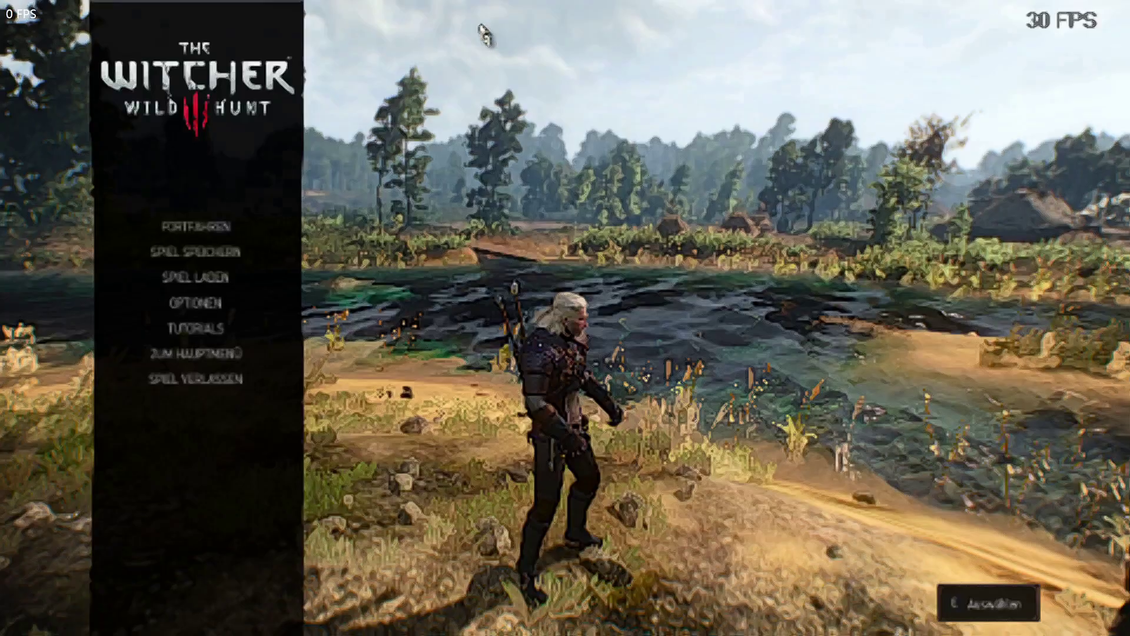
key(Escape)
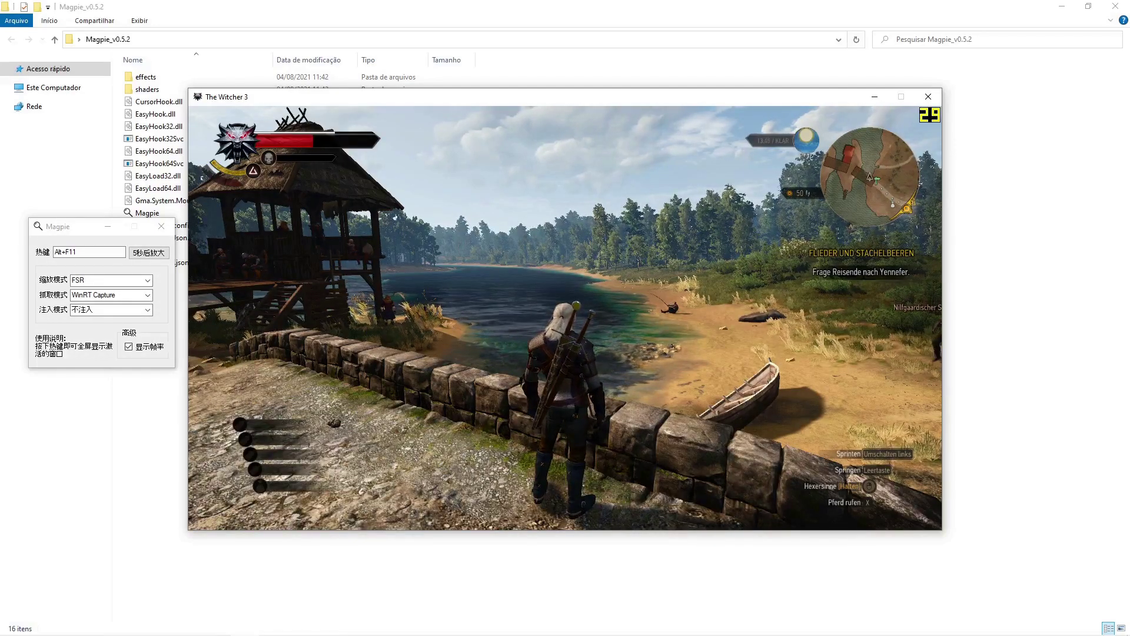
key(alt+F11)
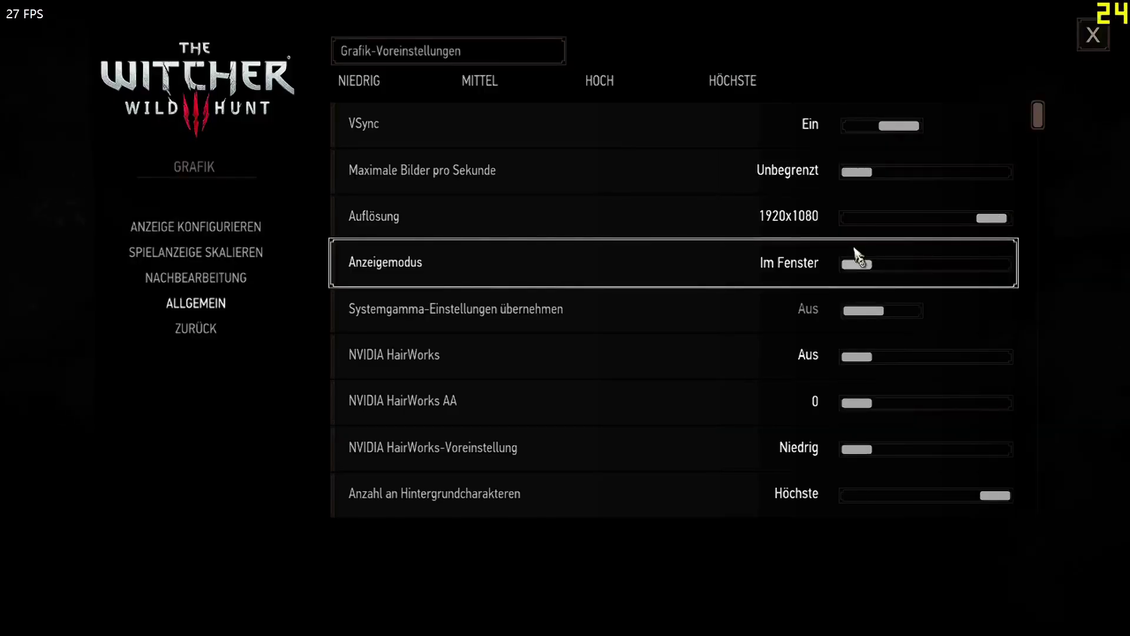
Set Anzeigemodus to Randloses Fenster, confirm it, and return to gameplay.
drag(855, 255, 969, 271)
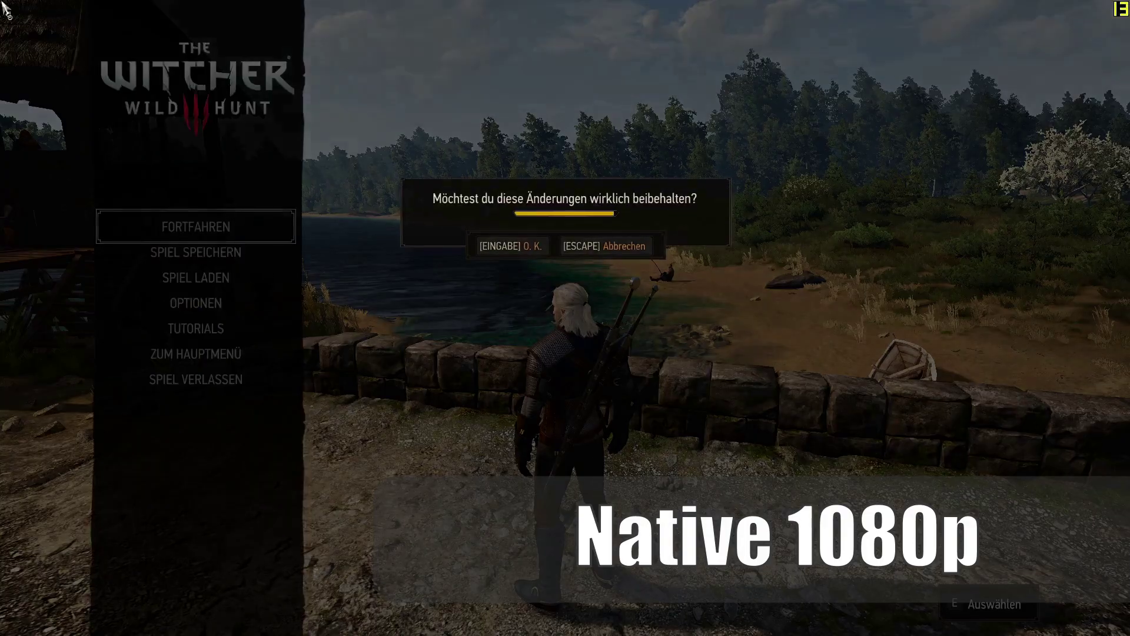
key(Return)
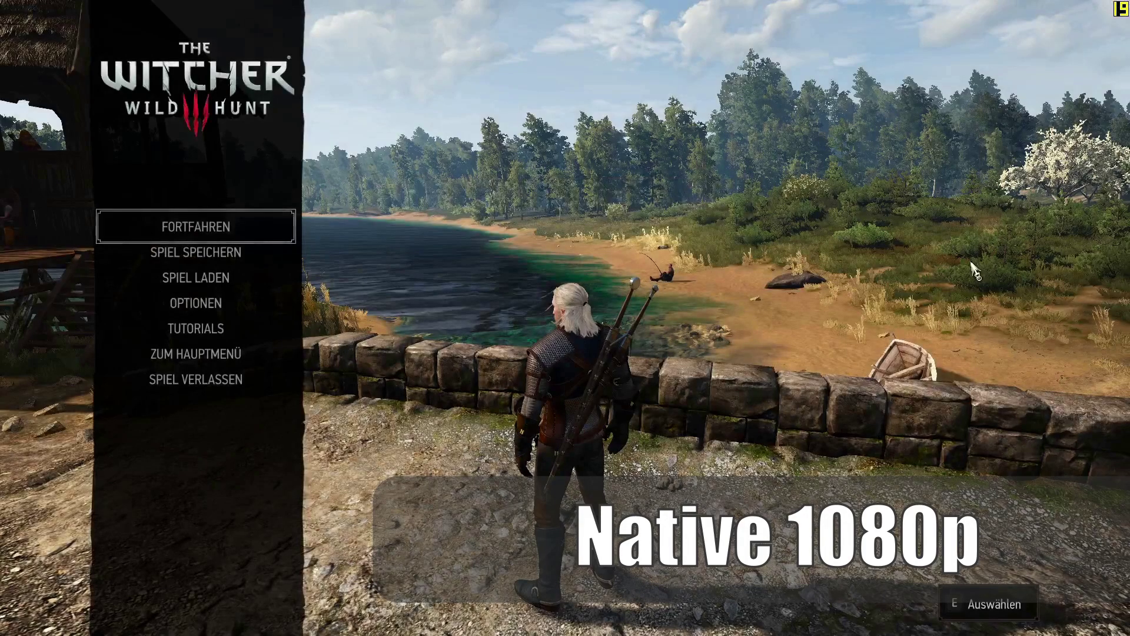
key(Escape)
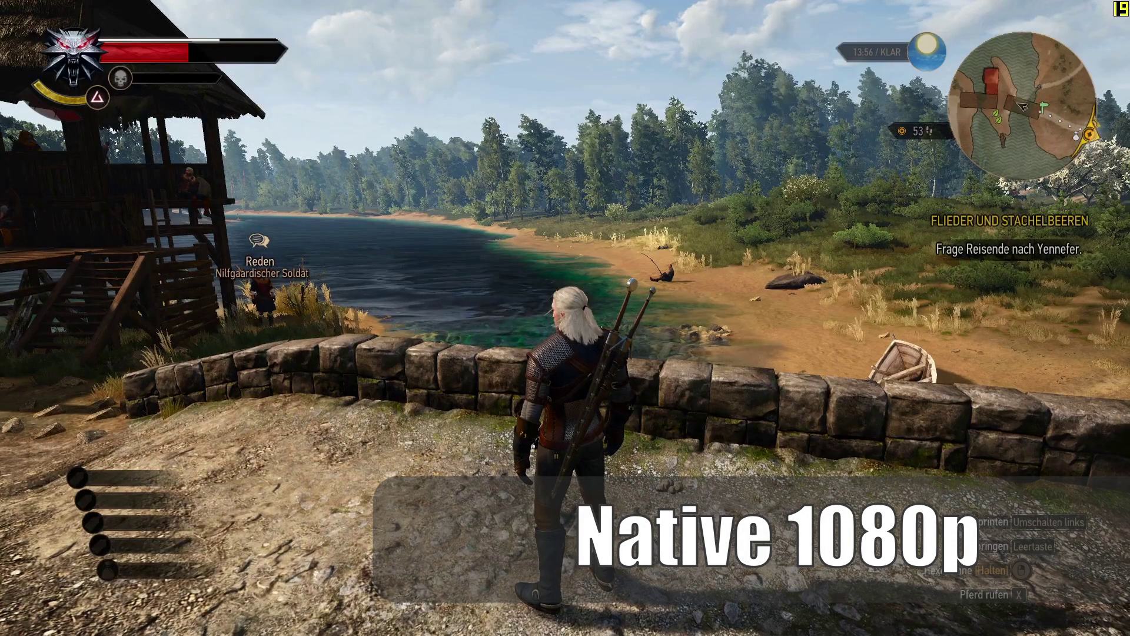
key(Escape)
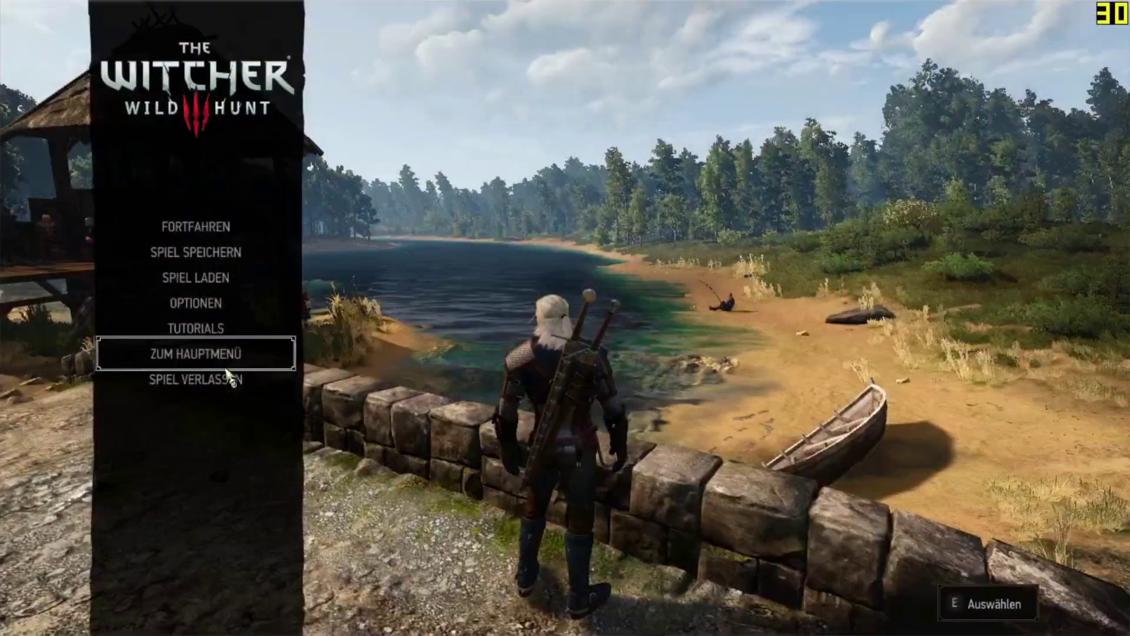
key(Escape)
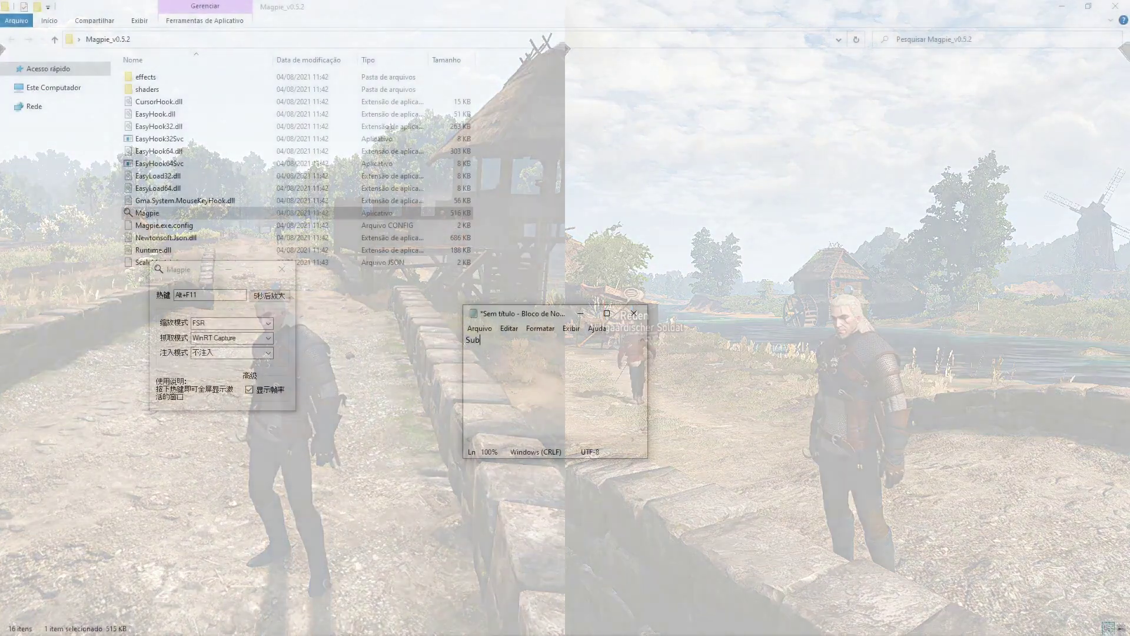
text(scr)
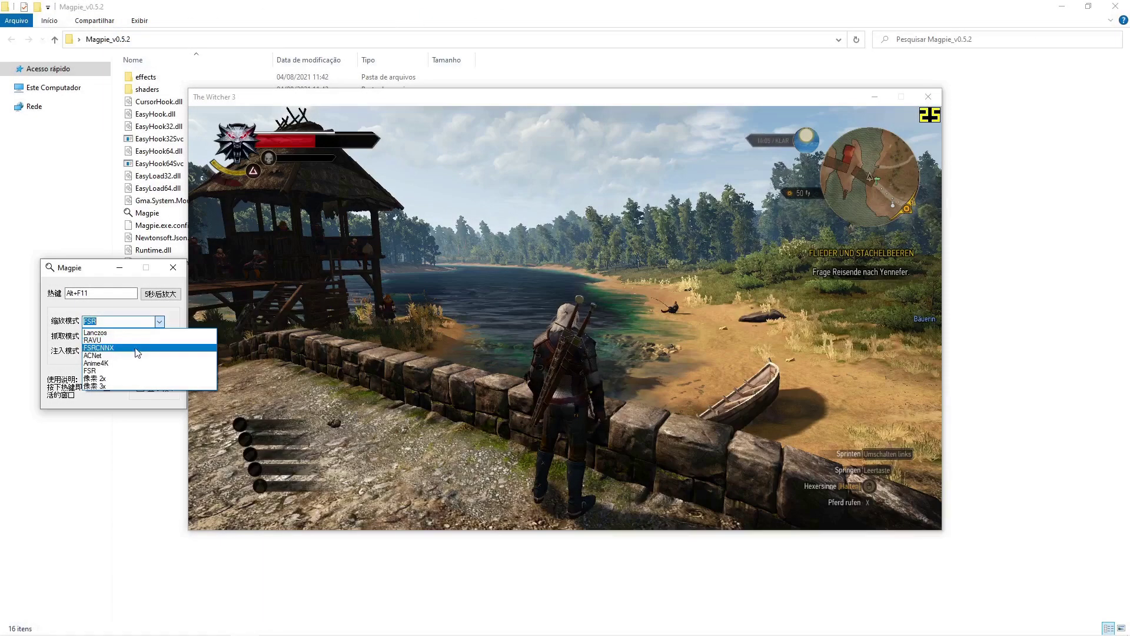
Choose Anime4K scaling in Magpie and upscale the Witcher 3 window to full screen with Alt+F11.
click(134, 363)
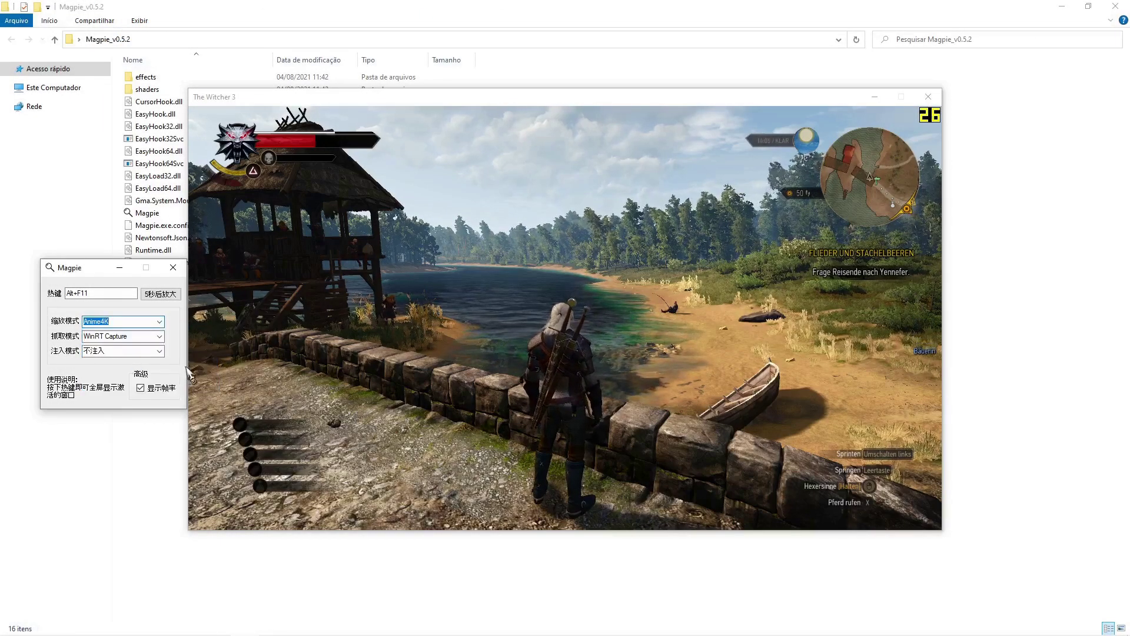
click(470, 393)
click(457, 427)
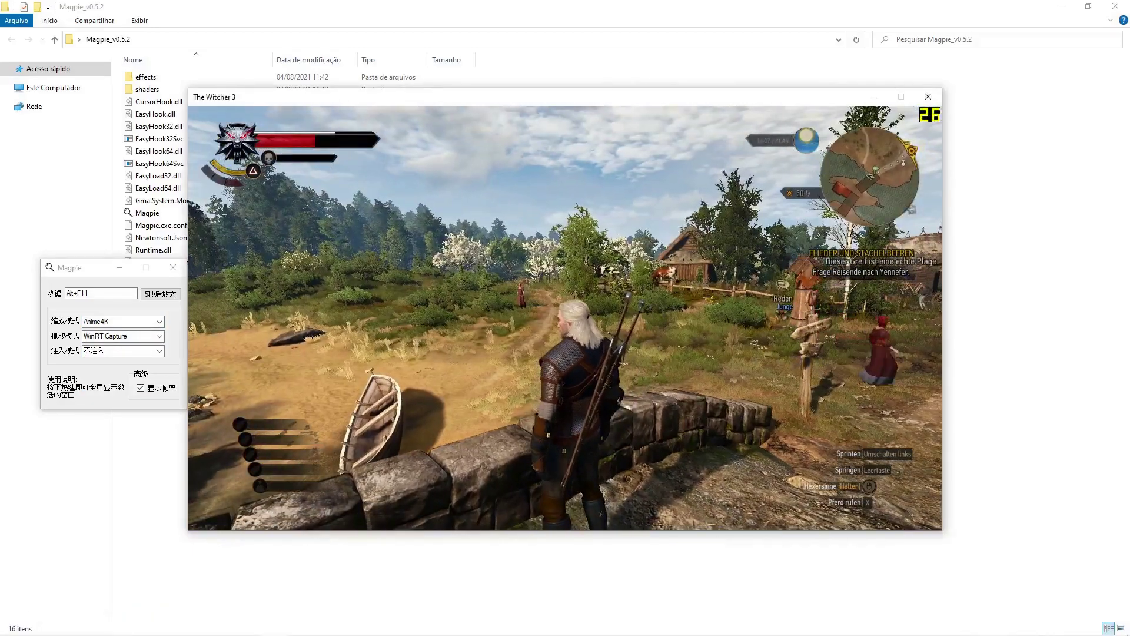
key(alt+F11)
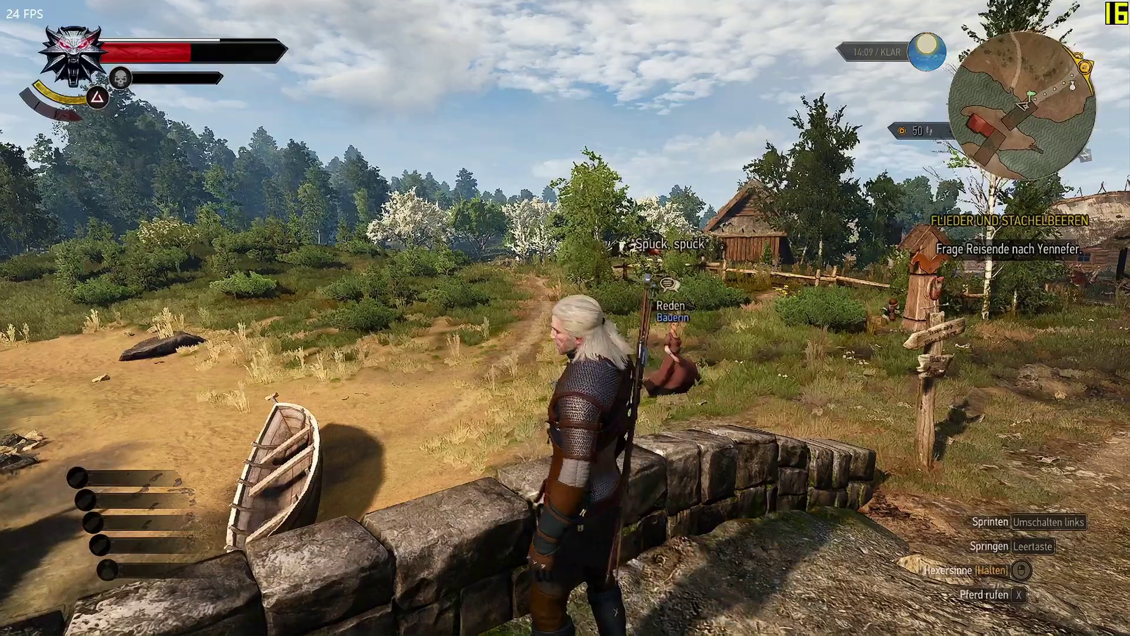
Run Geralt into the village, turn right past the market stall and face the lake.
key(s)
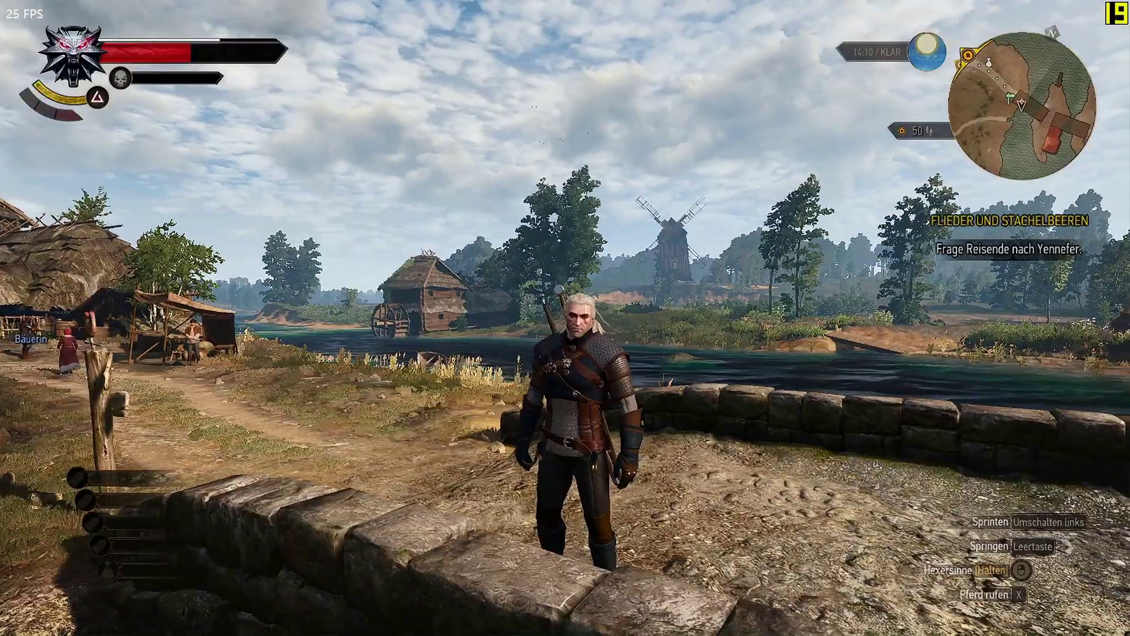
key(a)
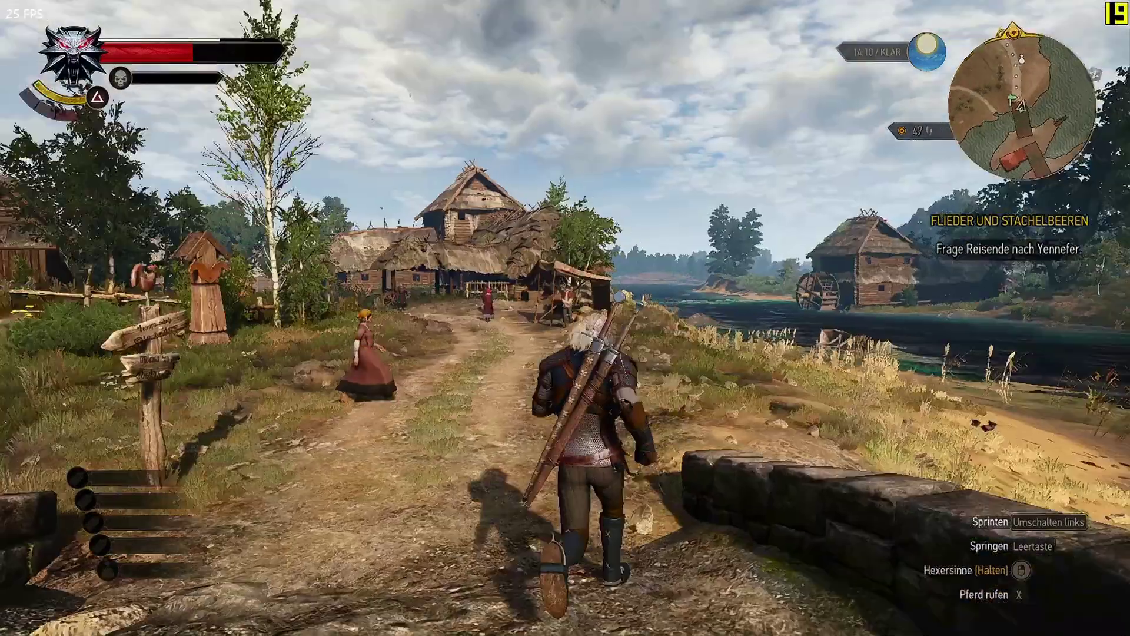
key(w)
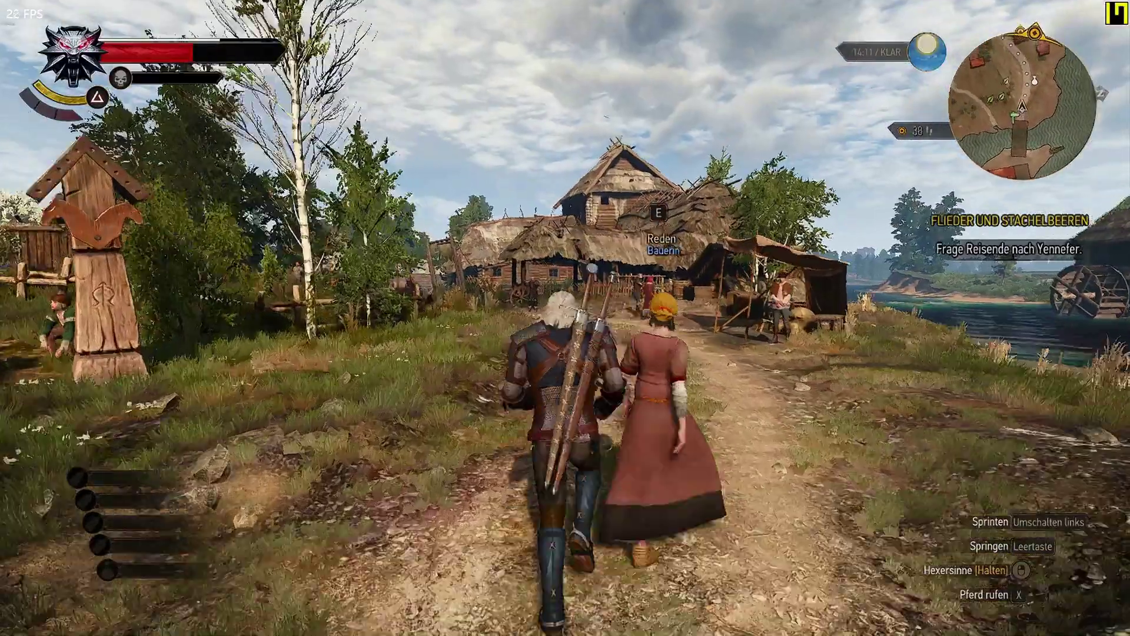
key(w)
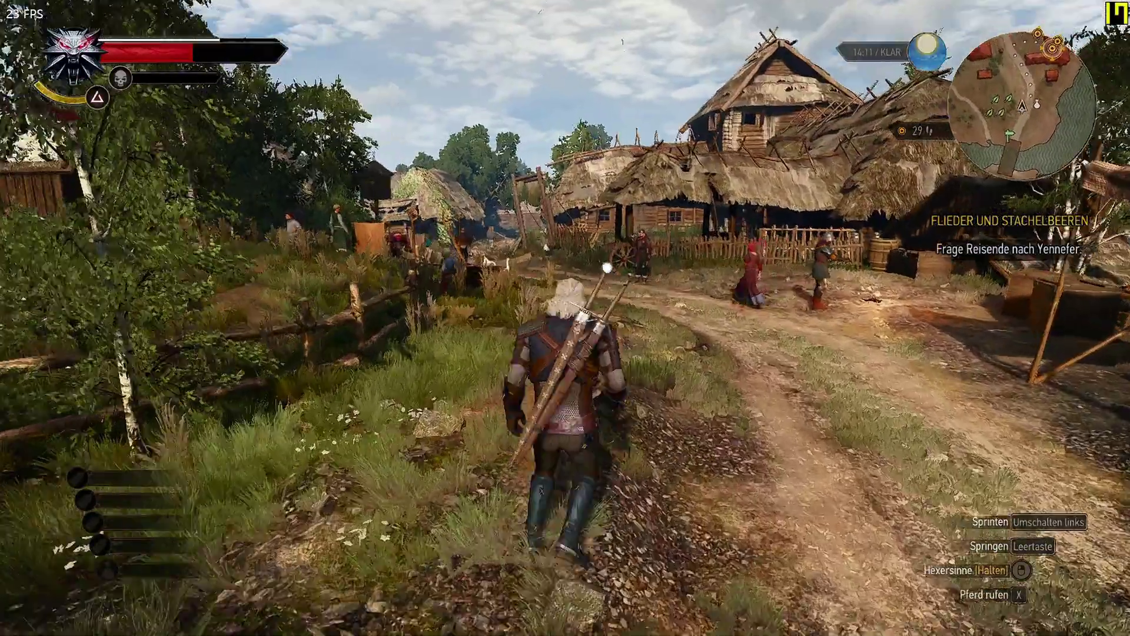
key(d)
key(s)
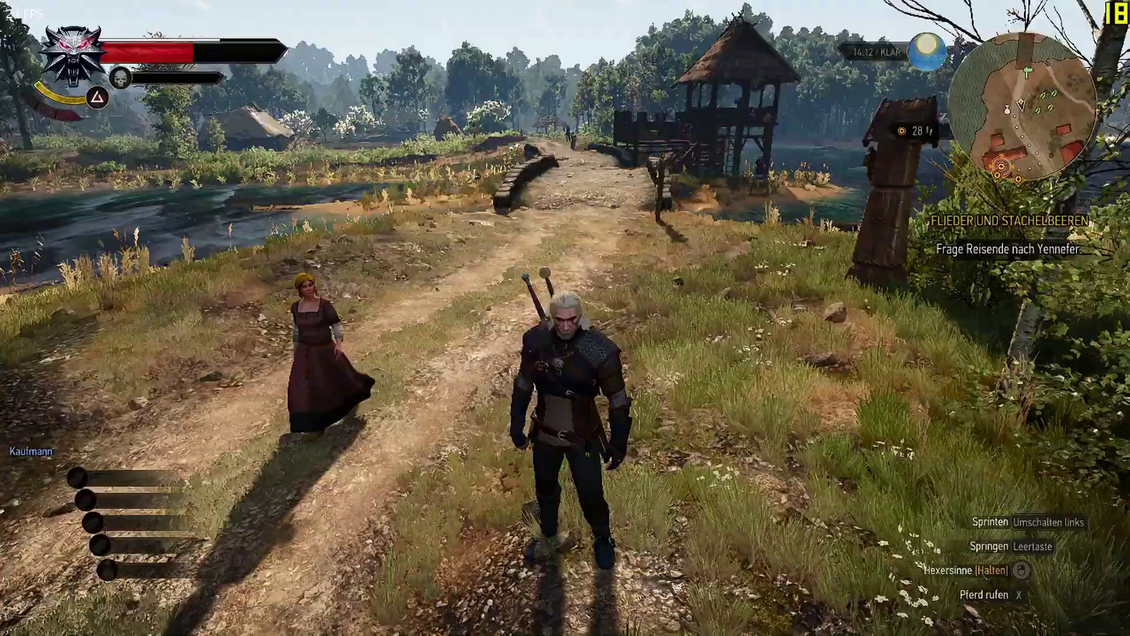